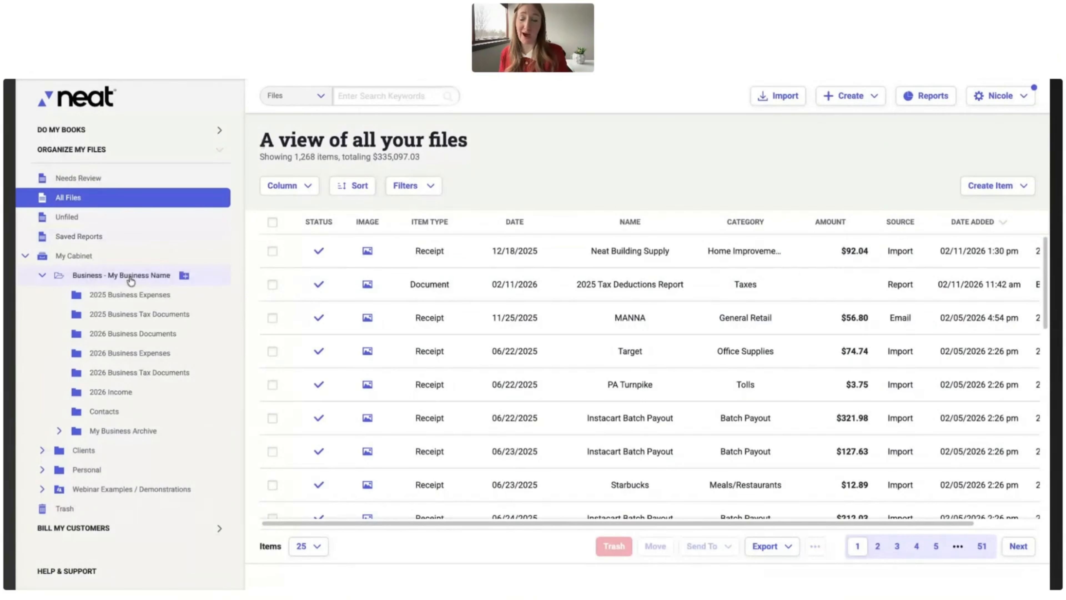
# Step: Open the 2025 Business Expenses folder and look through its listed items
pyautogui.click(118, 299)
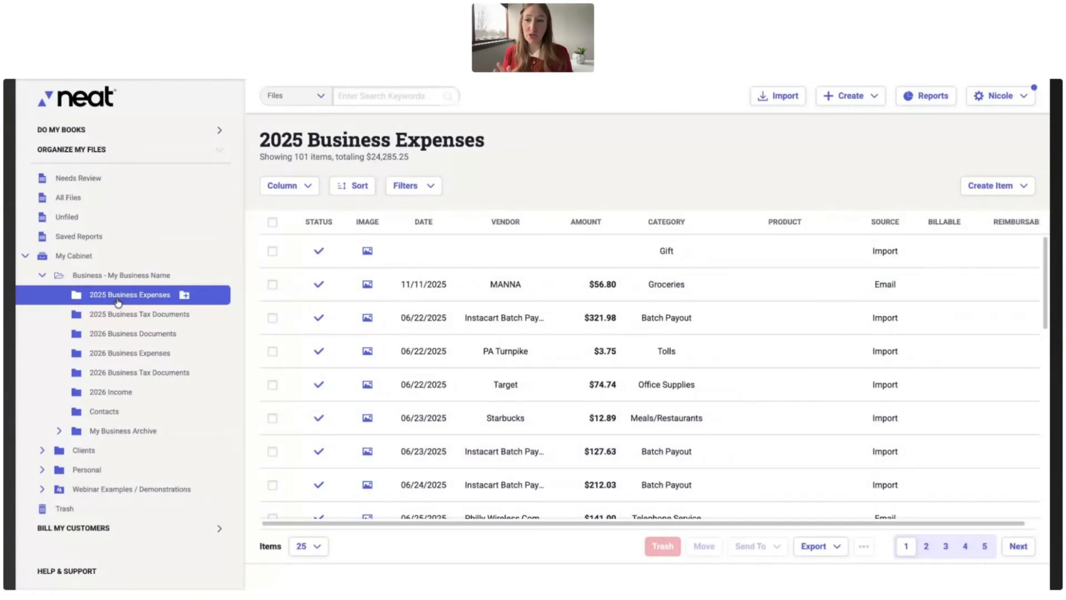
pyautogui.scroll(-15, 345, 373)
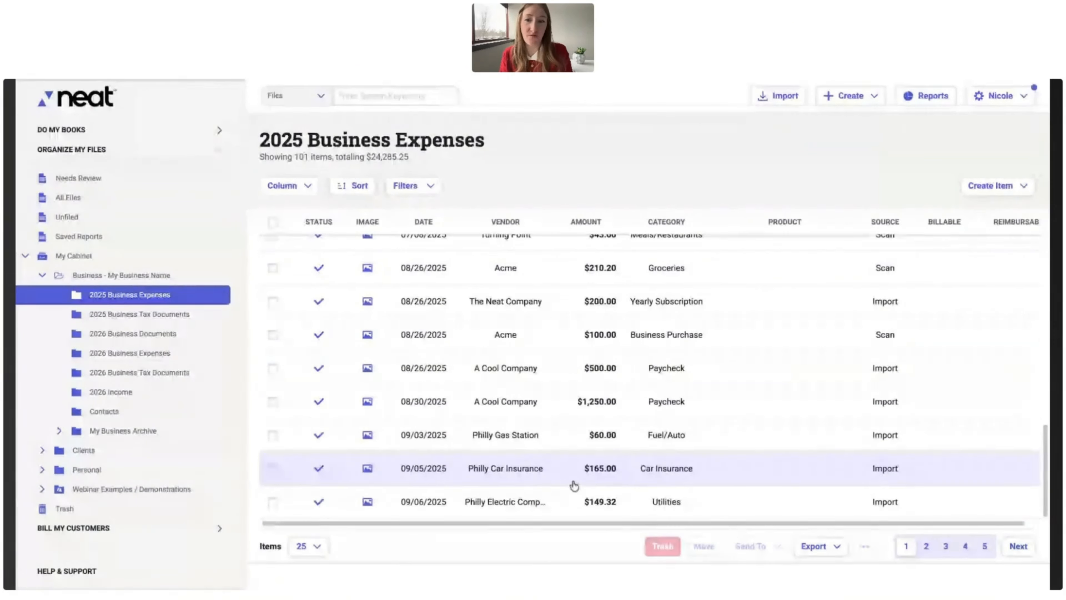
pyautogui.scroll(10, 589, 415)
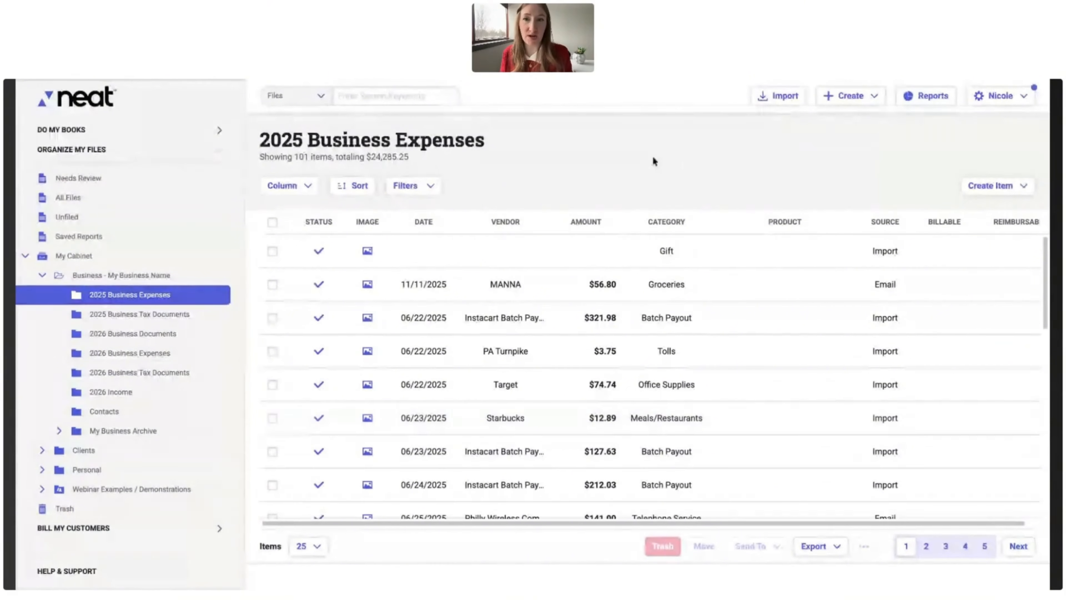
# Step: Start an Expense Report from the file cabinet and filter it to the 2025 Business Expenses folder
pyautogui.click(927, 100)
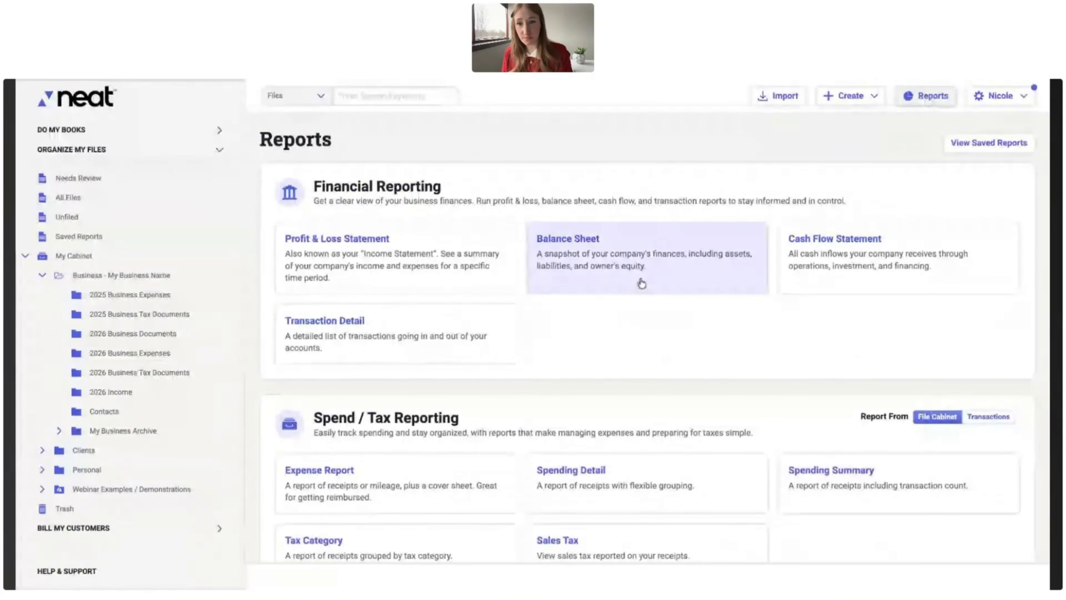
pyautogui.scroll(-1, 640, 283)
pyautogui.scroll(-1, 638, 281)
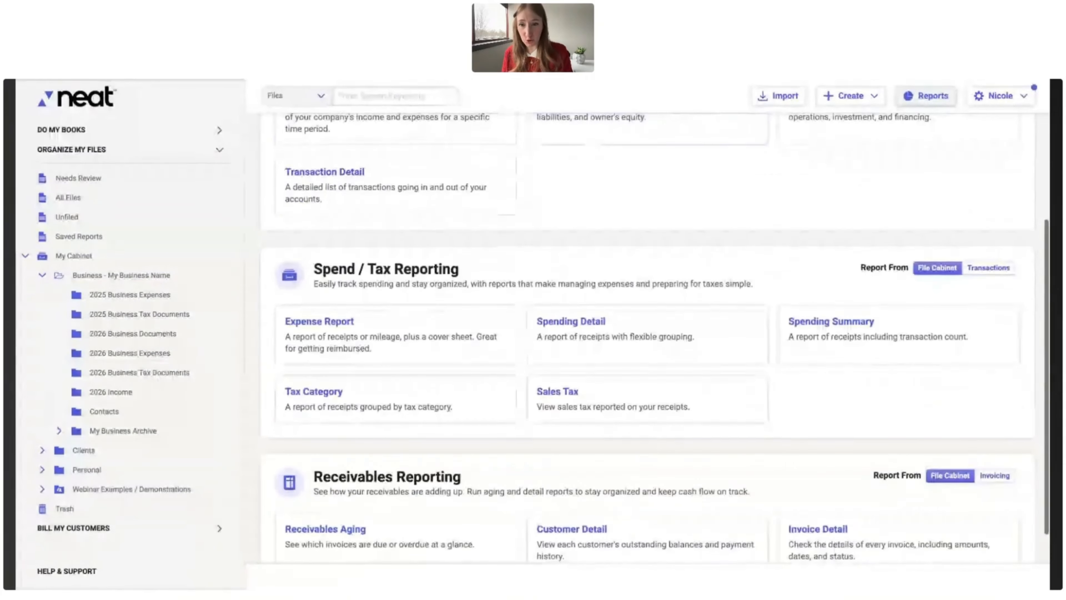
pyautogui.scroll(-2, 638, 281)
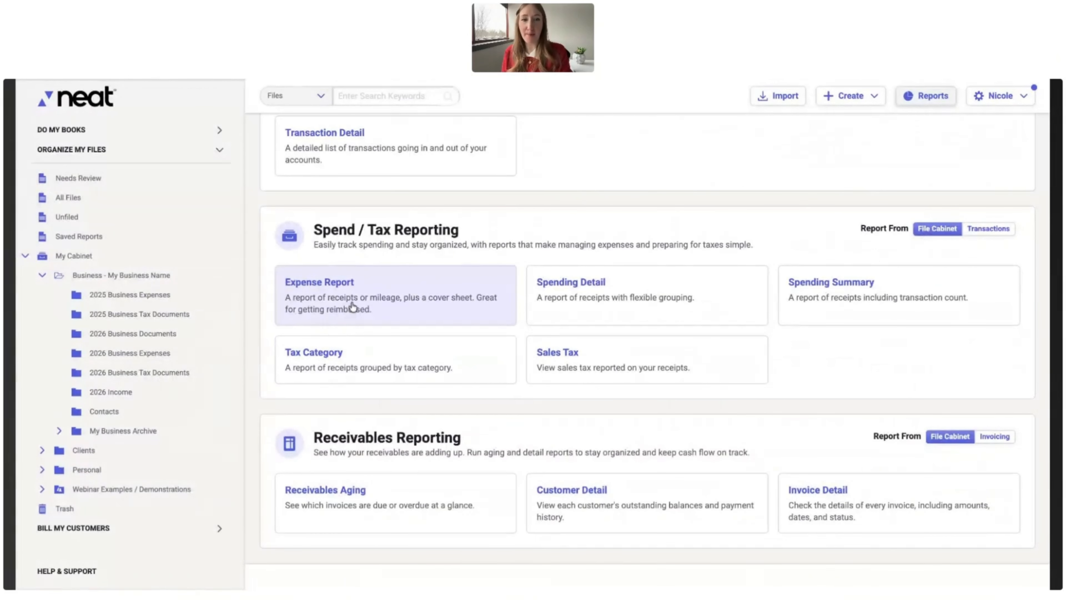
pyautogui.click(333, 310)
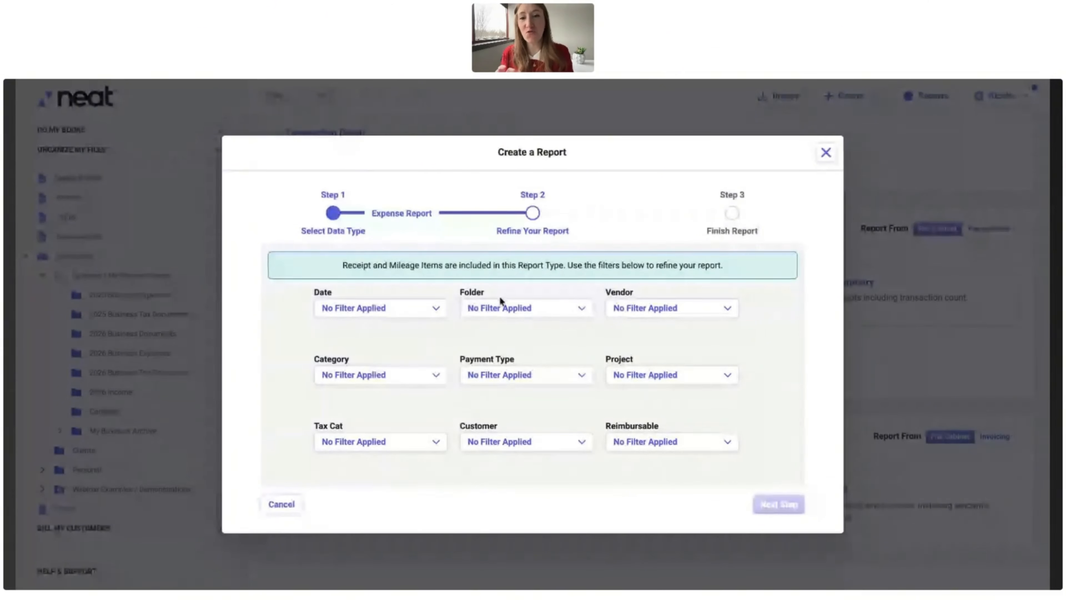
pyautogui.click(499, 310)
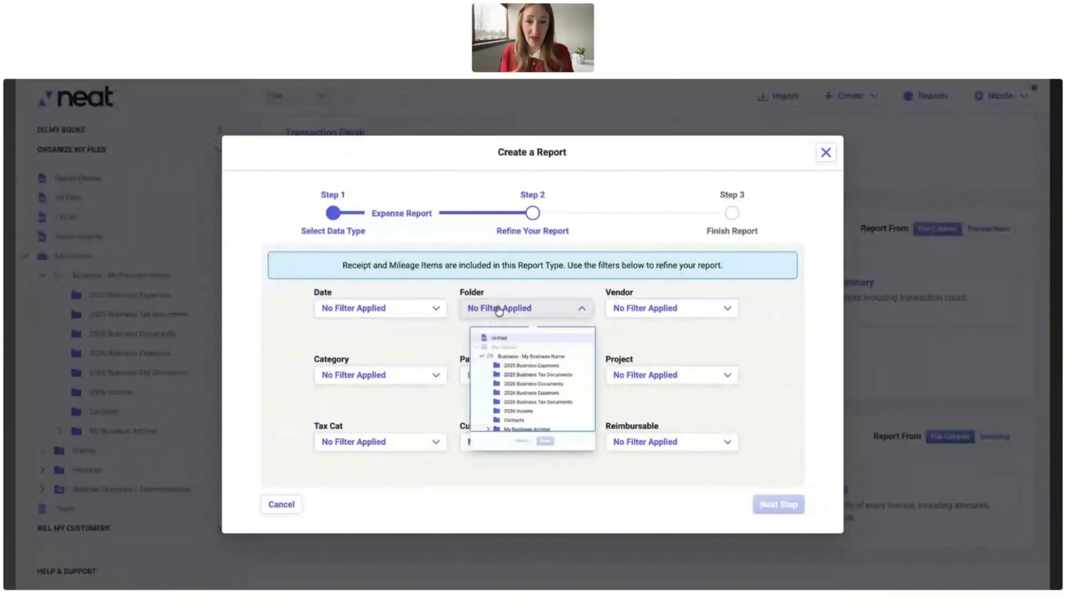
pyautogui.click(487, 387)
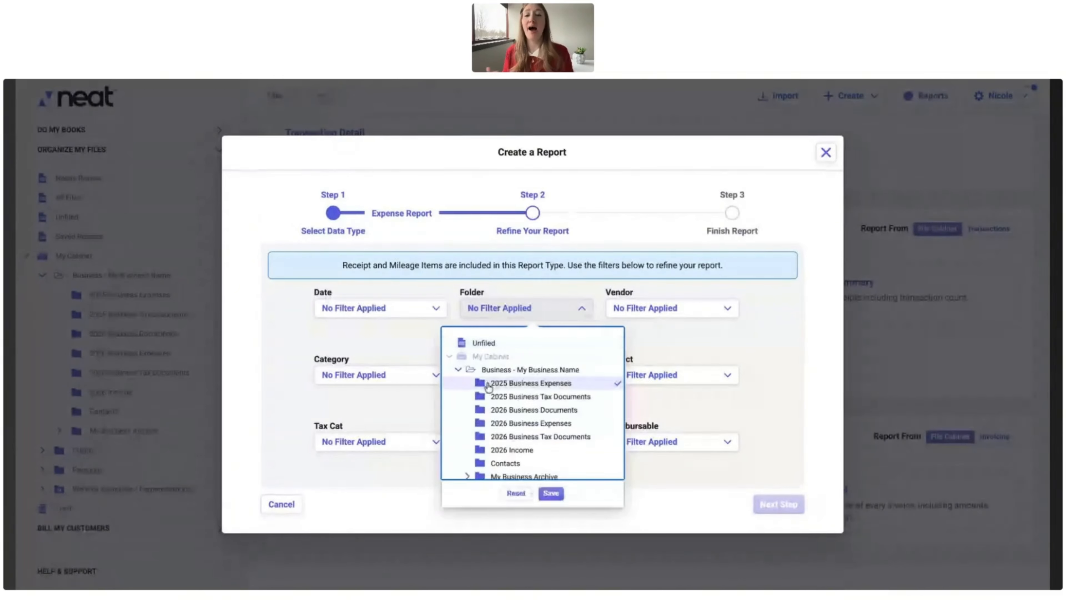
pyautogui.click(550, 493)
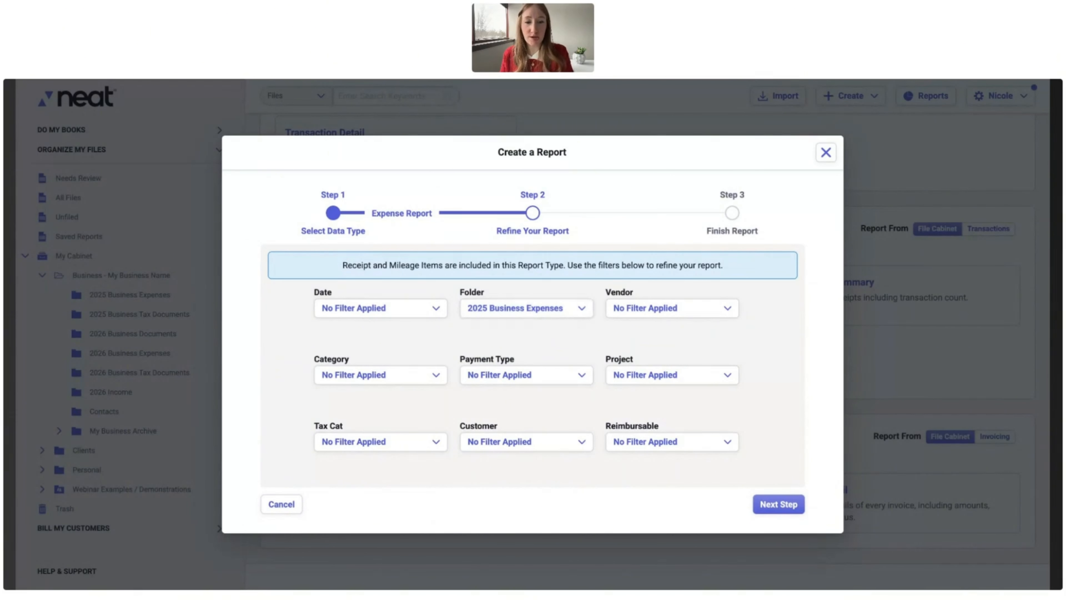
pyautogui.click(779, 504)
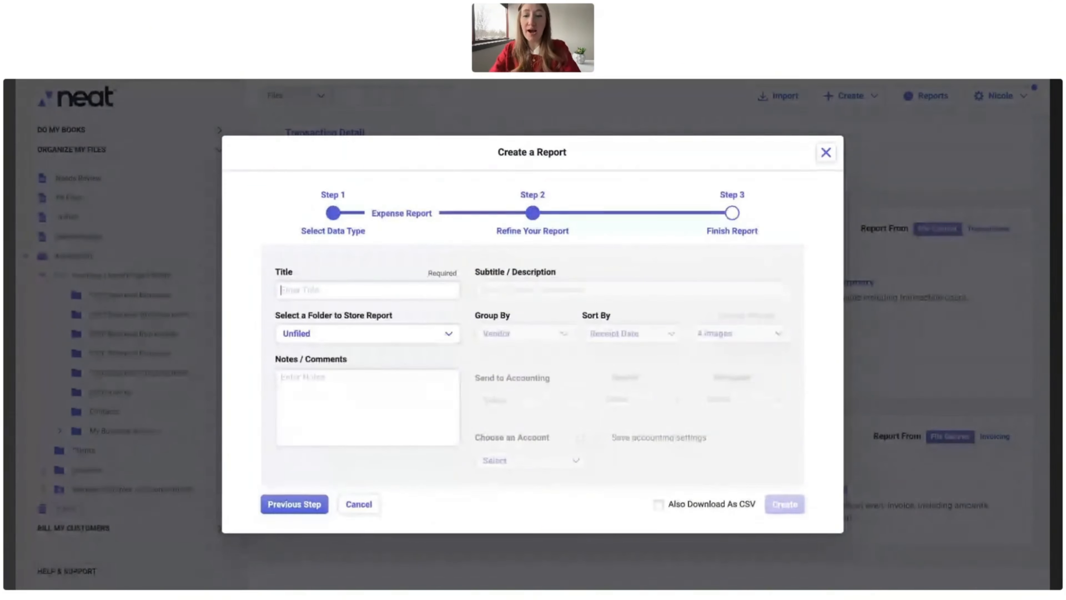
# Step: Title the report "2025 Tax Deduction Report" and store it in the 2025 Business Expenses folder
pyautogui.write('2025')
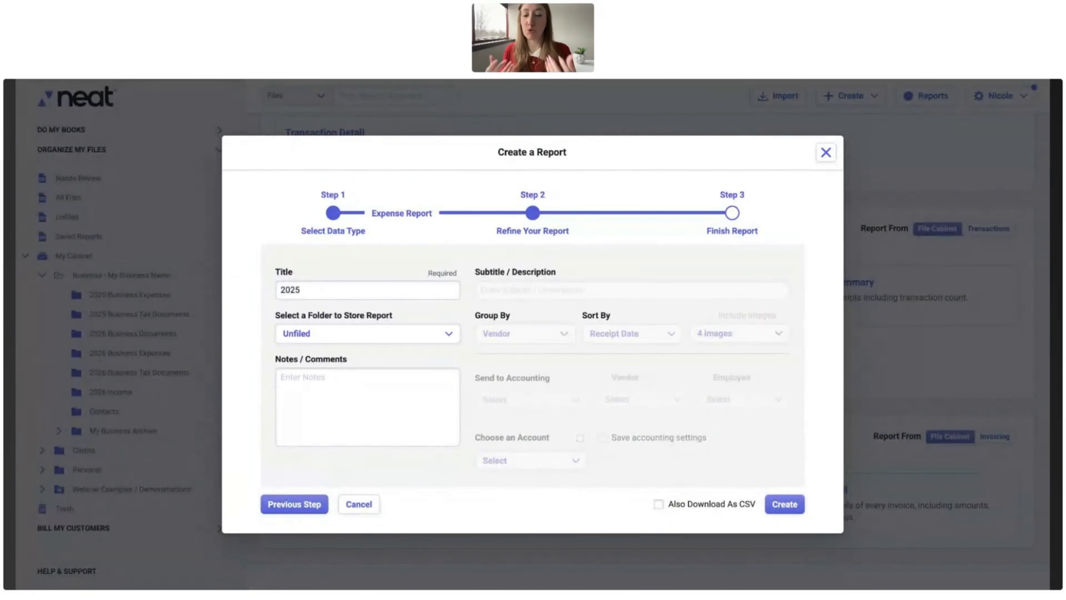
pyautogui.write(' Tax D')
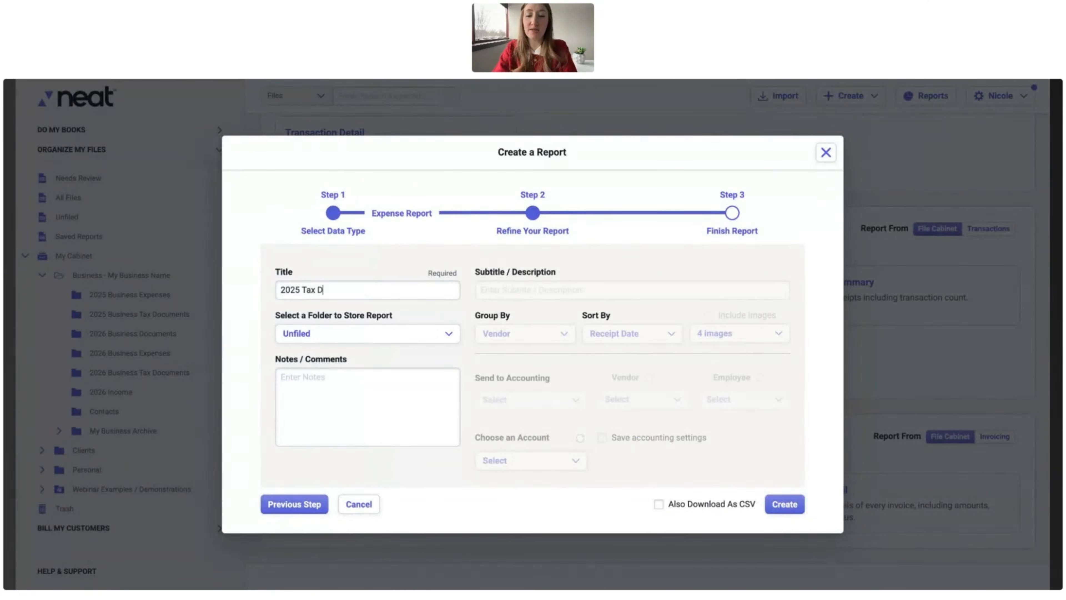
pyautogui.write('eduction ')
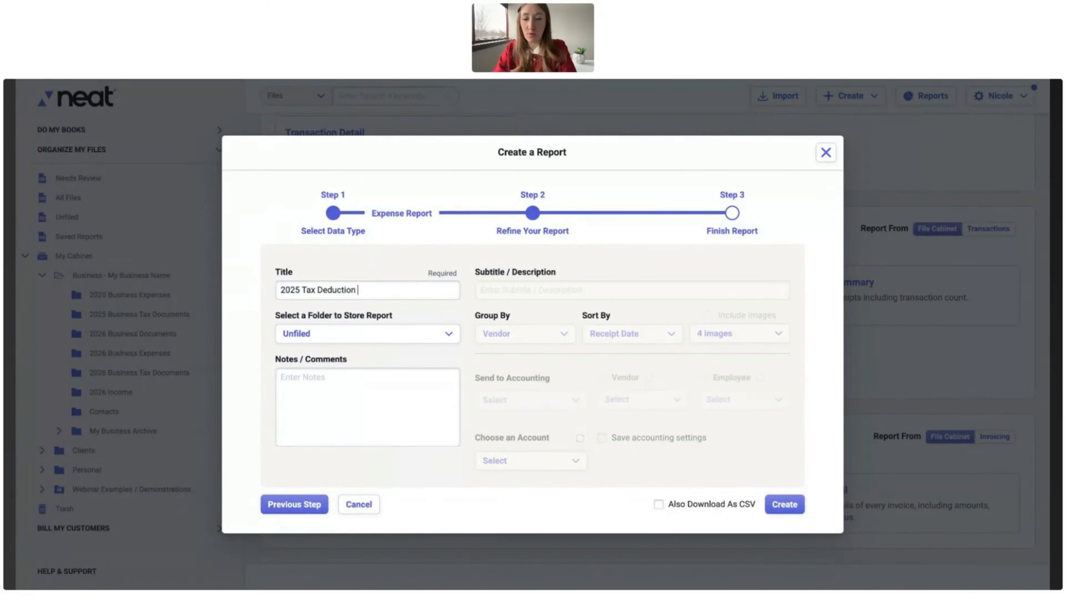
pyautogui.write('Report')
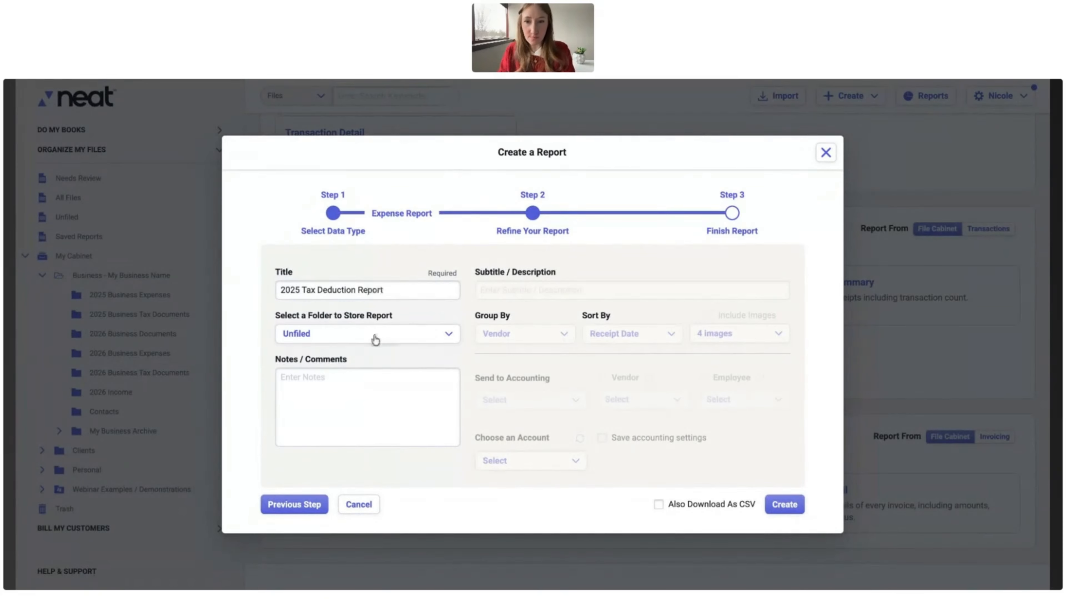
pyautogui.click(361, 336)
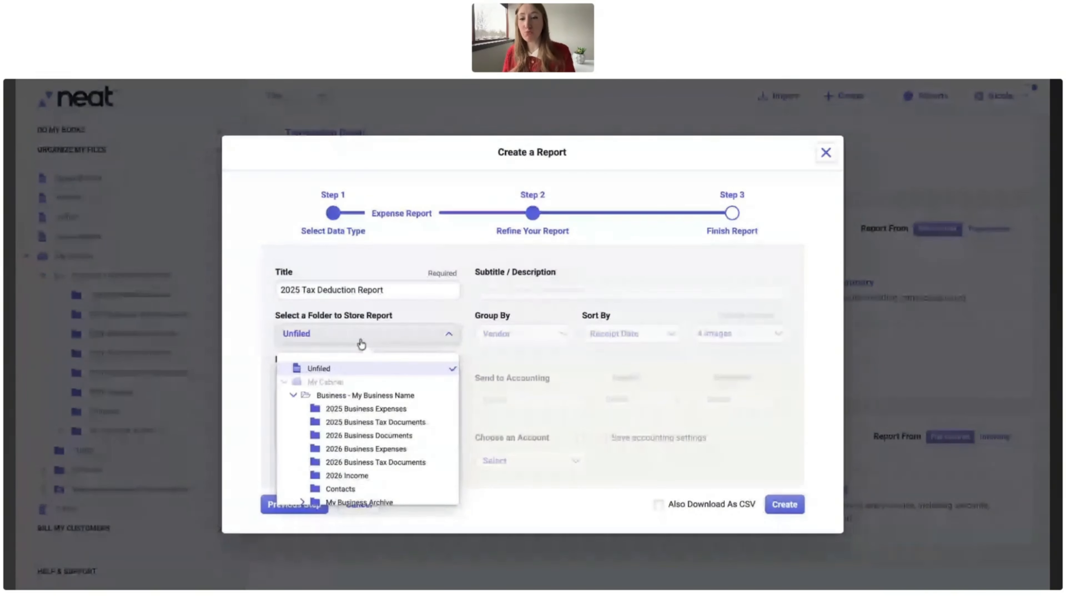
pyautogui.click(371, 413)
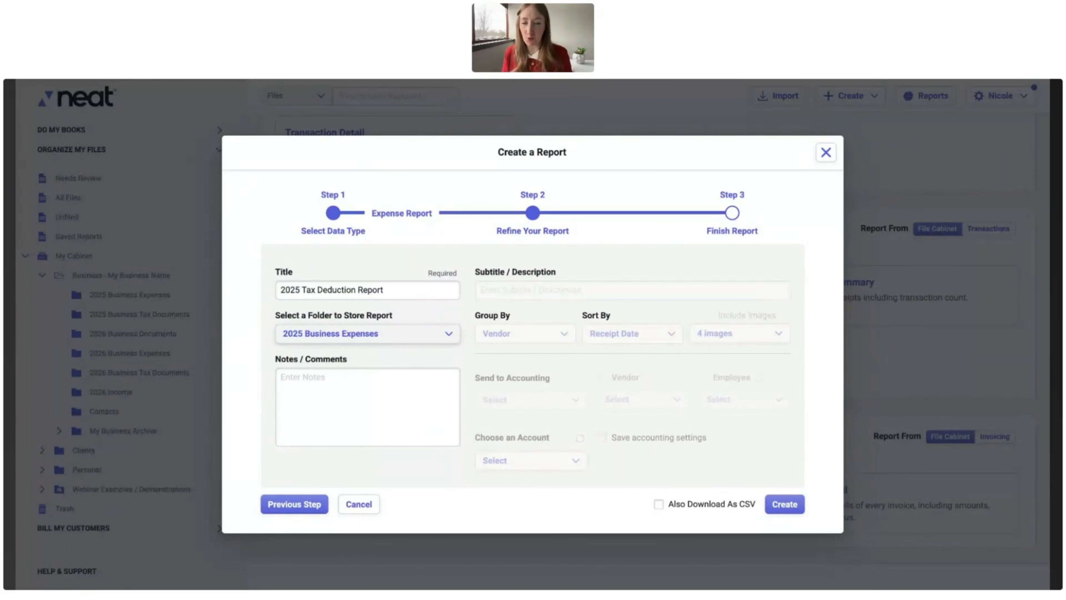
# Step: Add the note "Send to my CPA for review." to the report
pyautogui.click(323, 387)
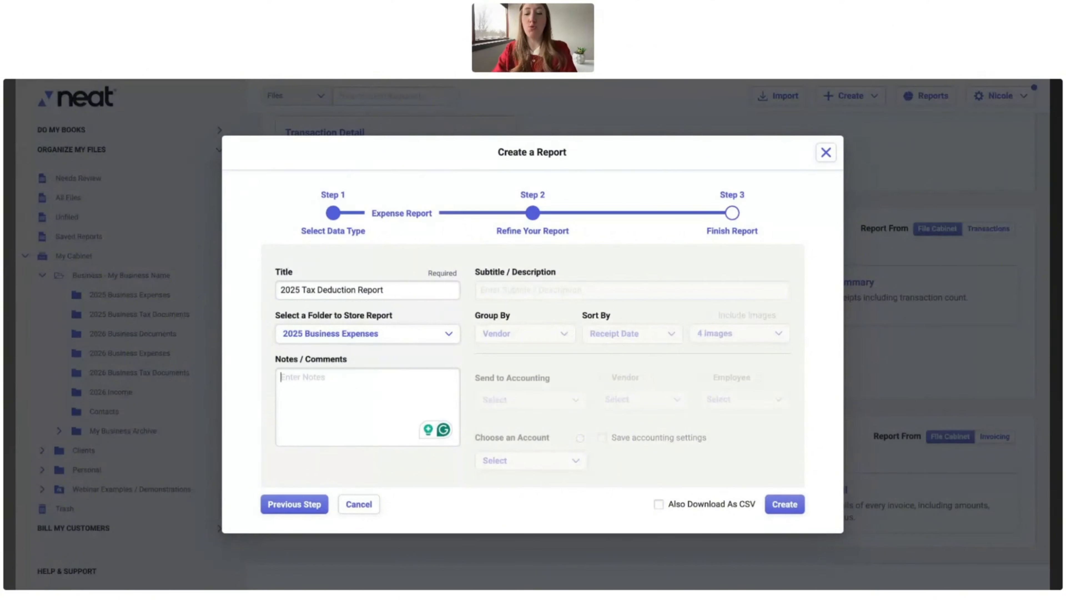
pyautogui.write('Send')
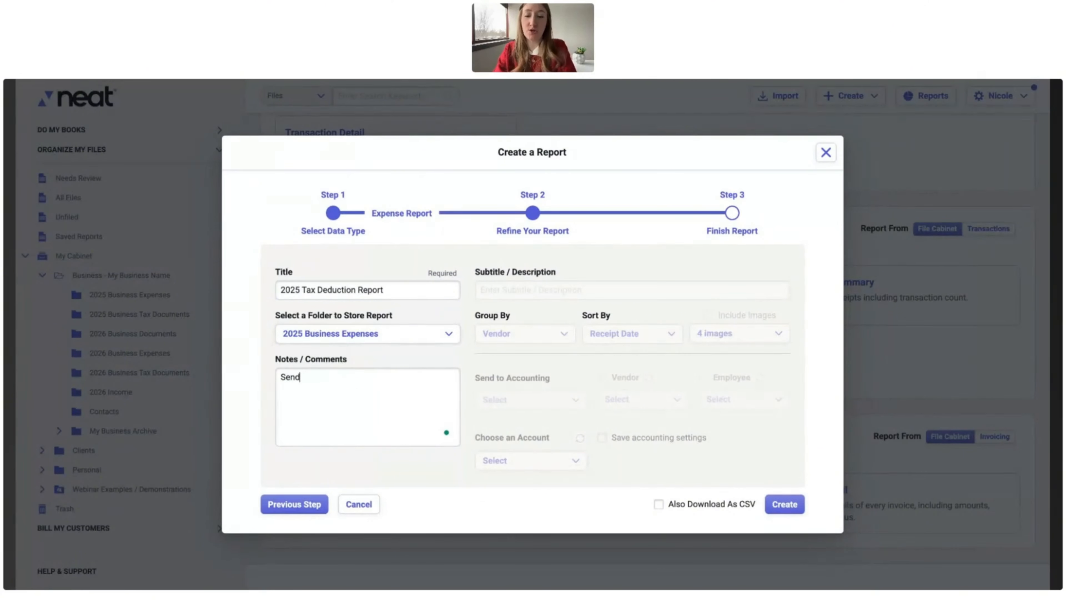
pyautogui.write(' to my CPA for review')
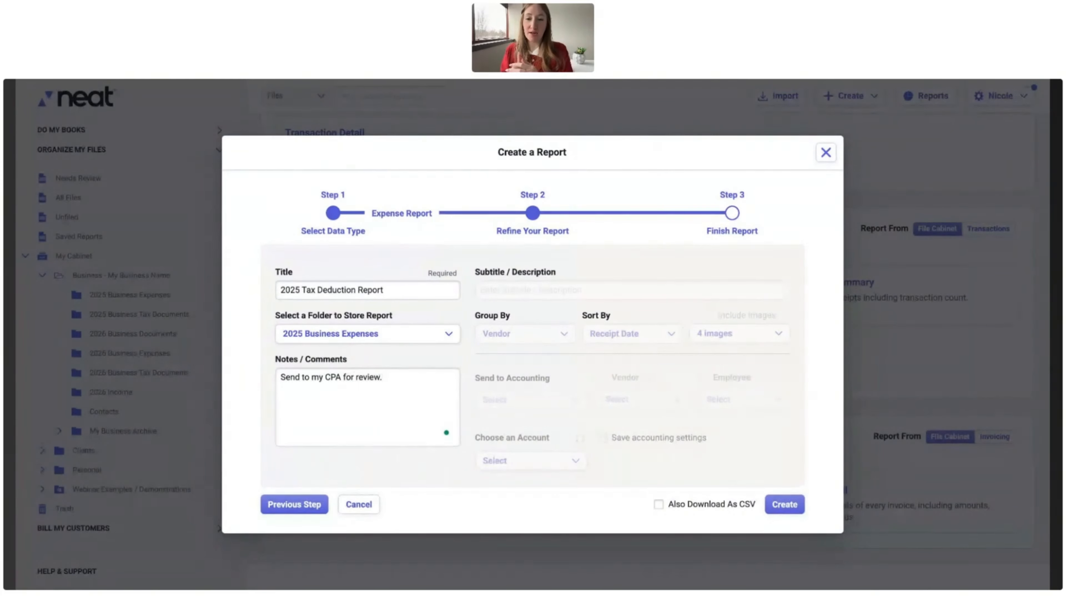
pyautogui.write('.')
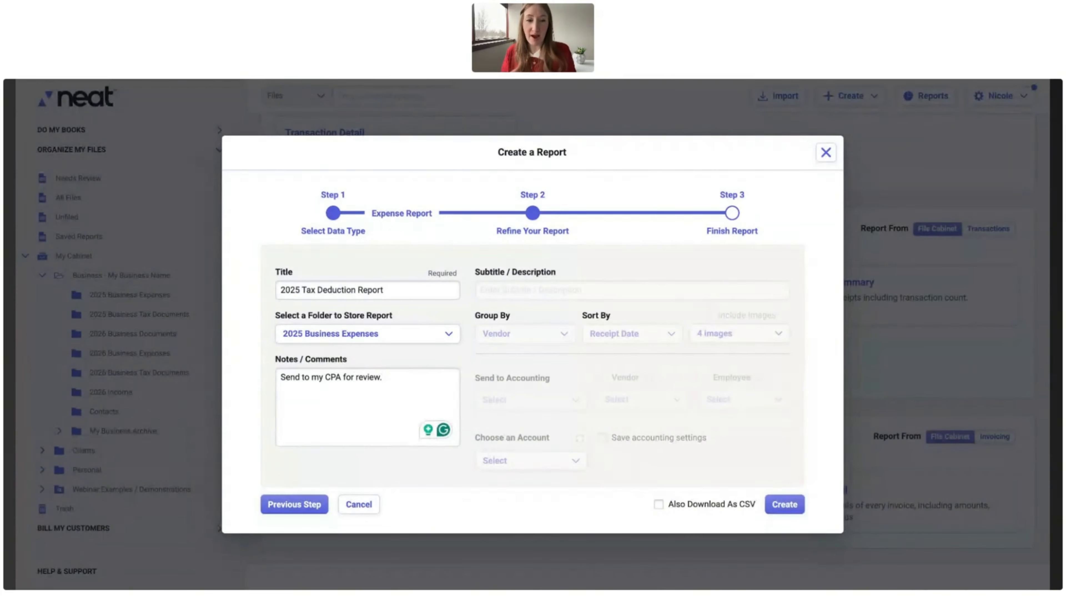
# Step: Create the report with an additional CSV download and close its detail view
pyautogui.moveTo(607, 413)
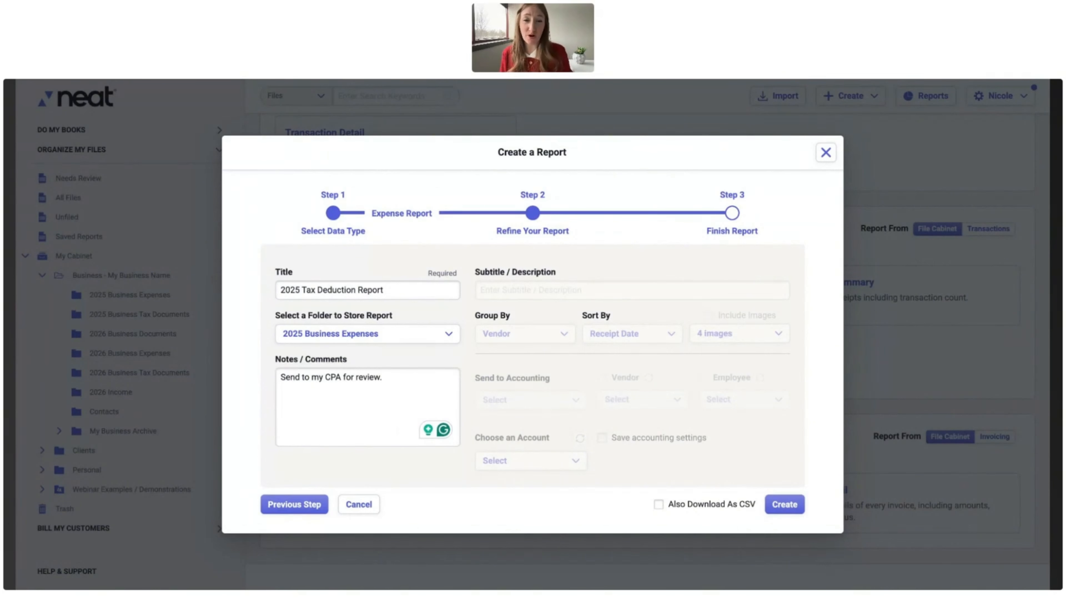
pyautogui.click(659, 504)
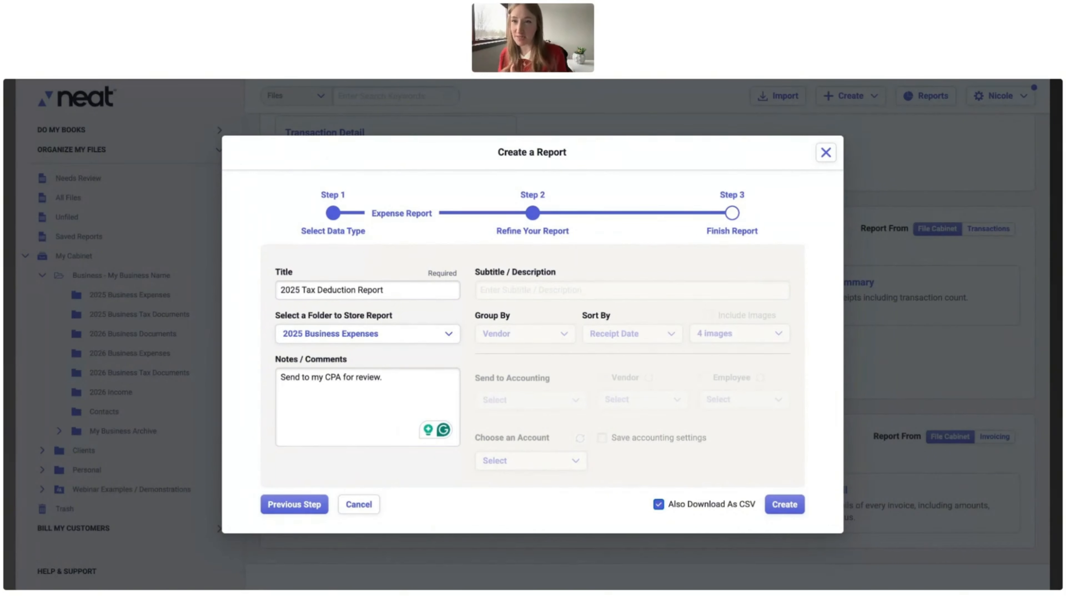
pyautogui.click(781, 504)
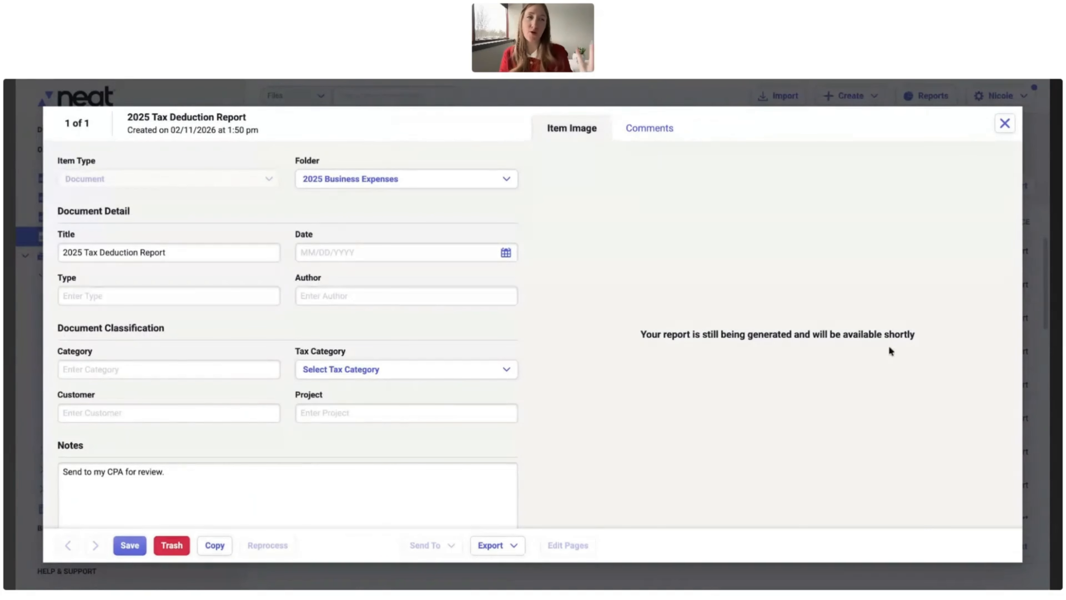
pyautogui.click(1005, 124)
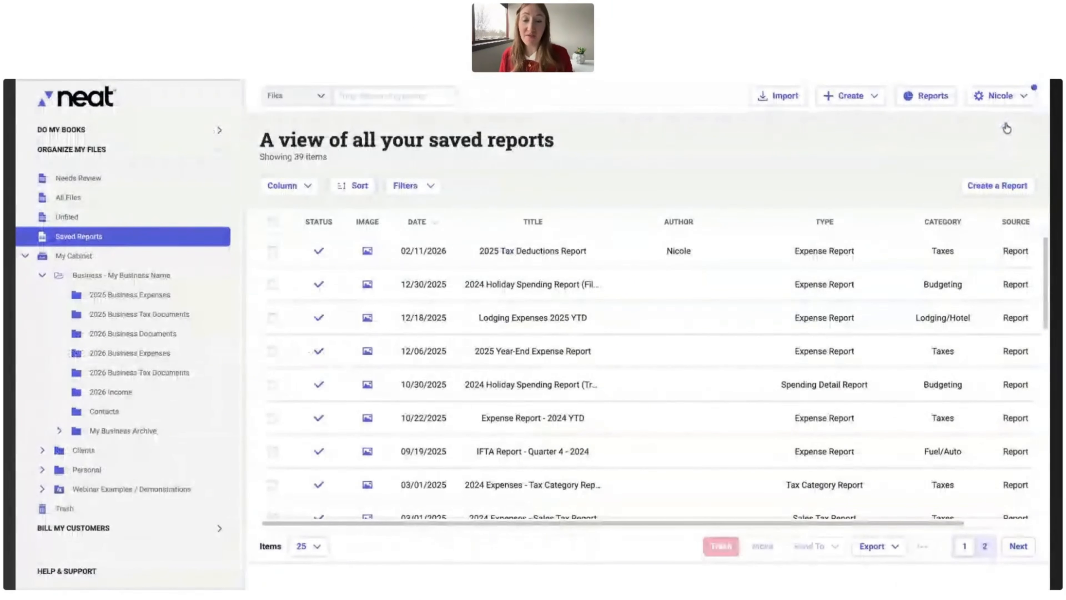
# Step: Open the 2025 Tax Deductions Report in the Business - My Business Name folder and review its category summary
pyautogui.click(116, 277)
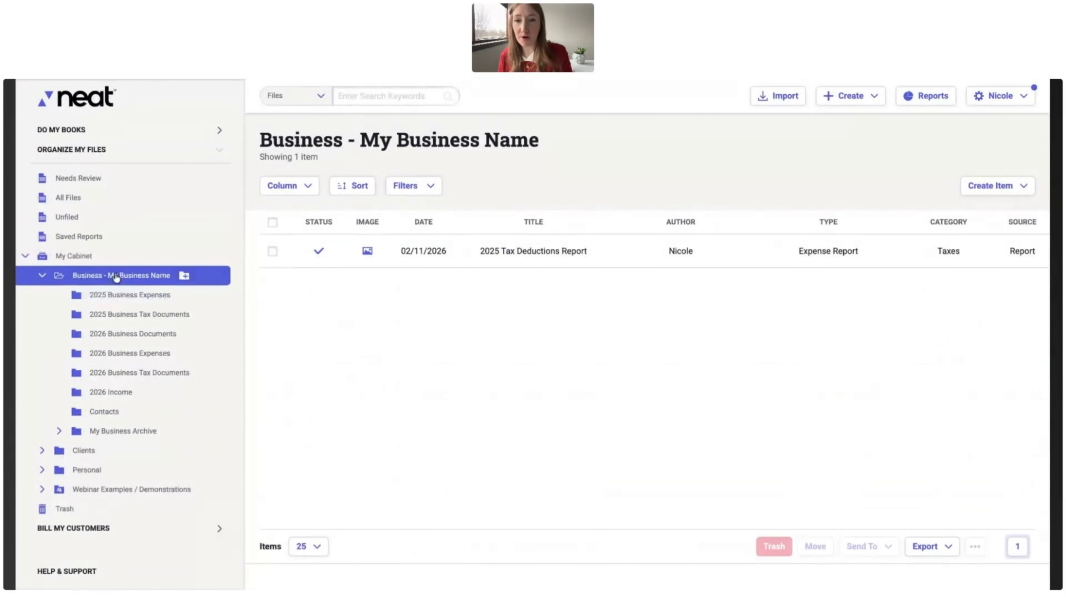
pyautogui.click(475, 239)
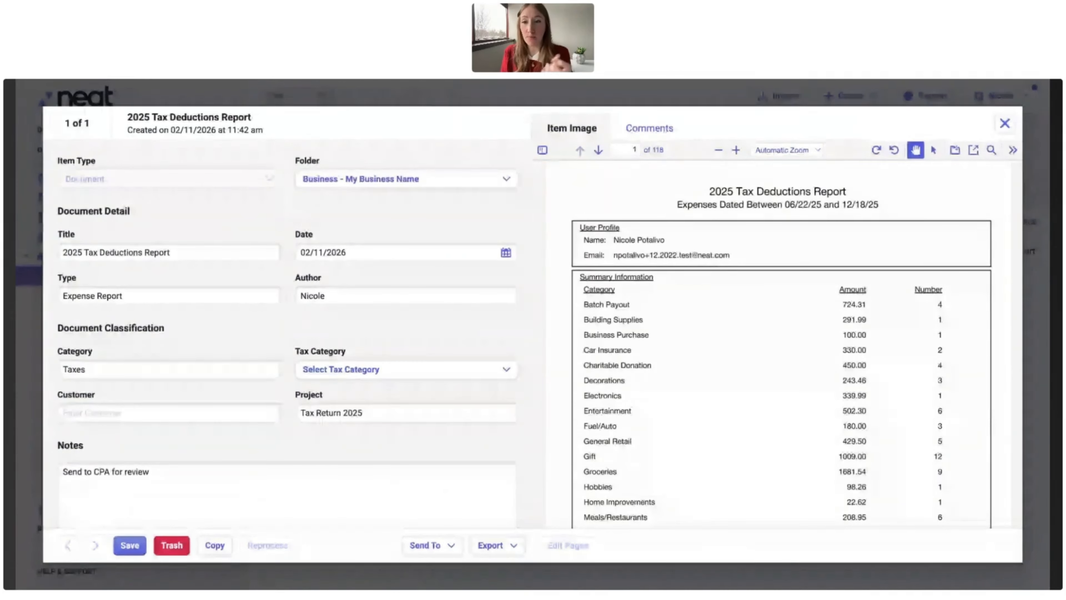
pyautogui.scroll(-2, 665, 337)
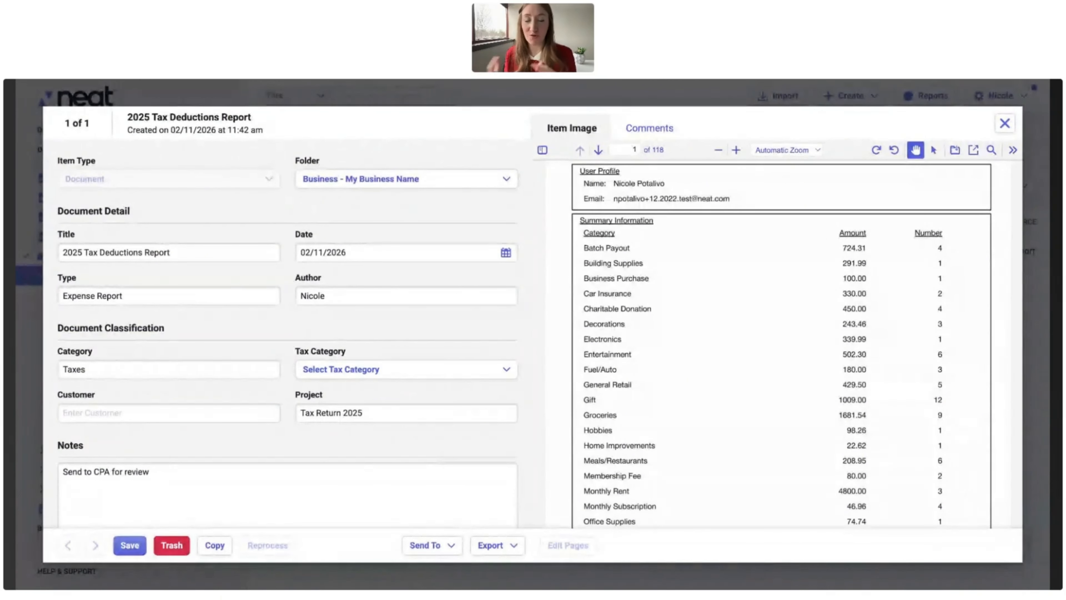
pyautogui.scroll(2, 669, 343)
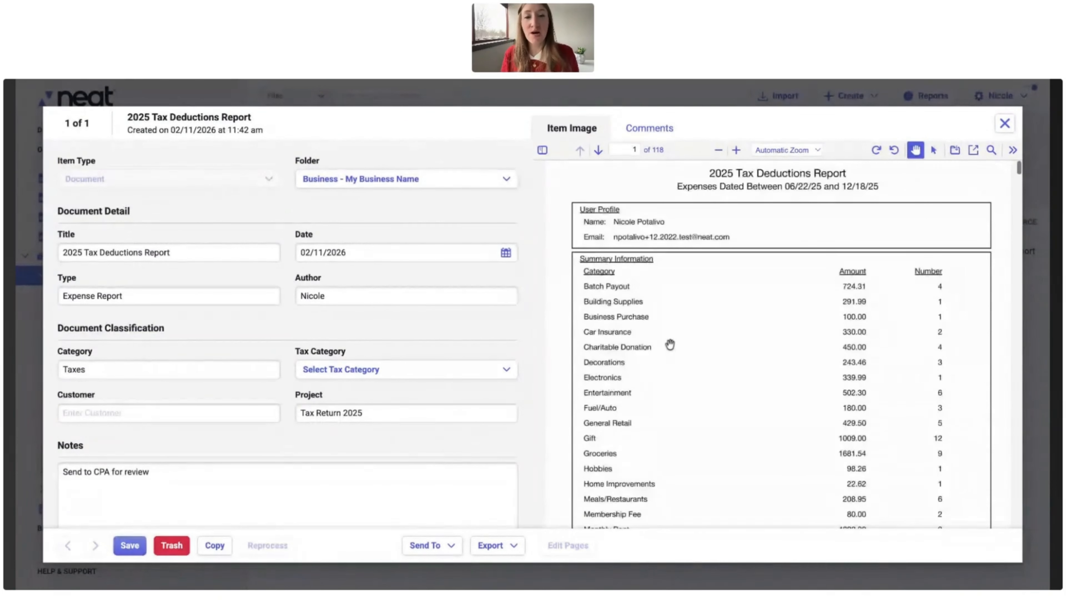
pyautogui.scroll(-1, 670, 344)
pyautogui.scroll(-3, 670, 344)
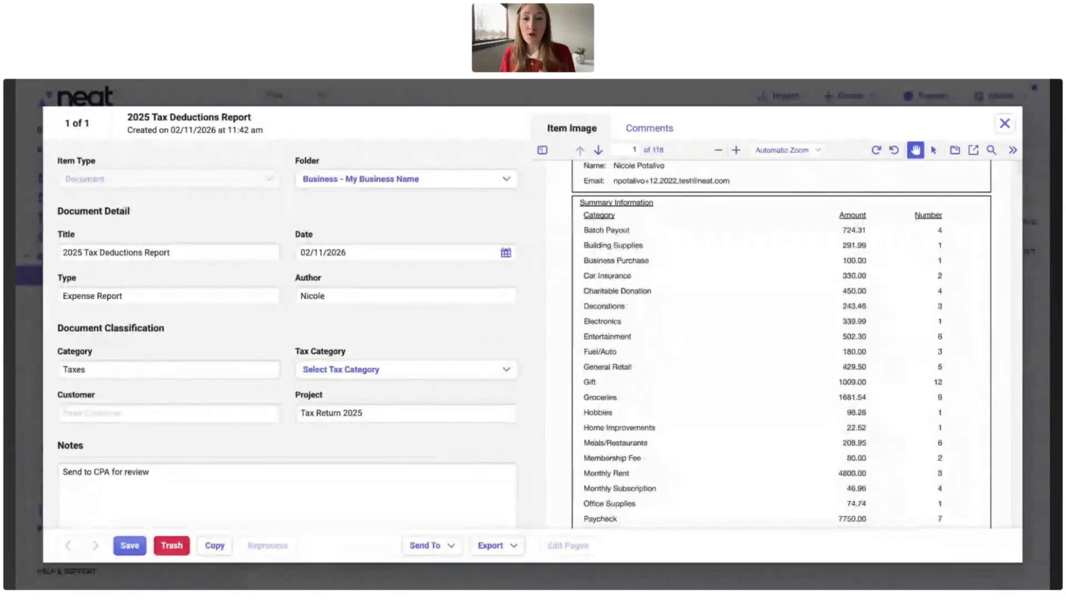
pyautogui.scroll(-3, 782, 342)
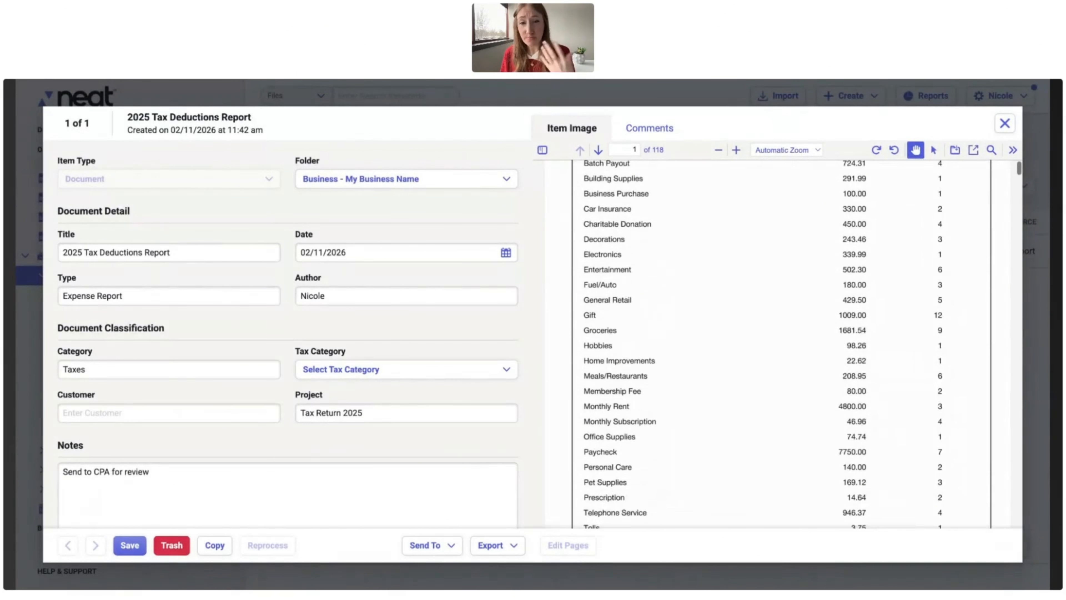
pyautogui.scroll(-4, 782, 343)
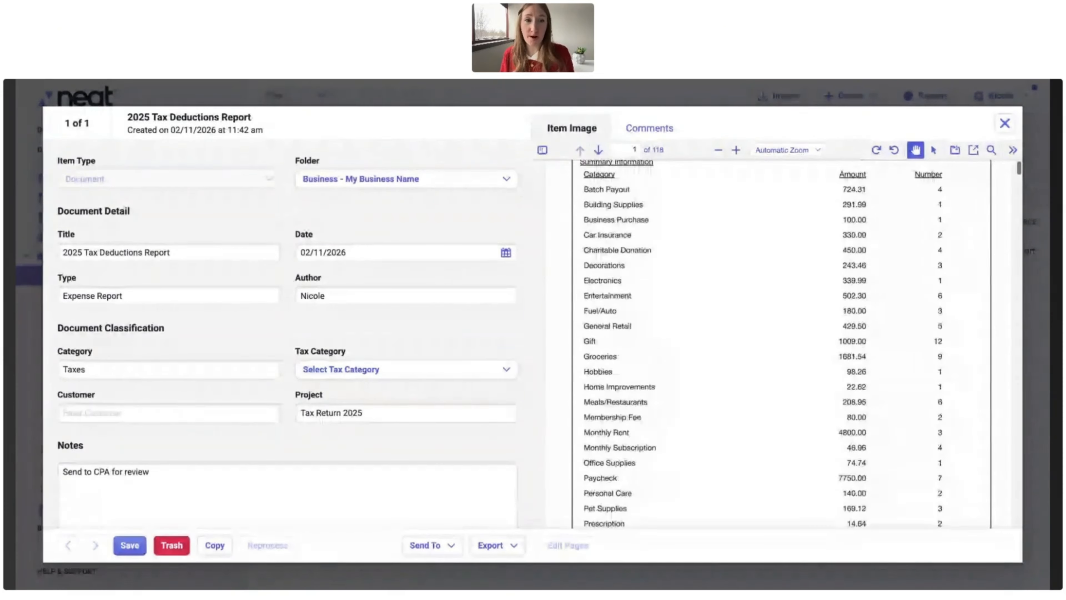
pyautogui.scroll(2, 814, 270)
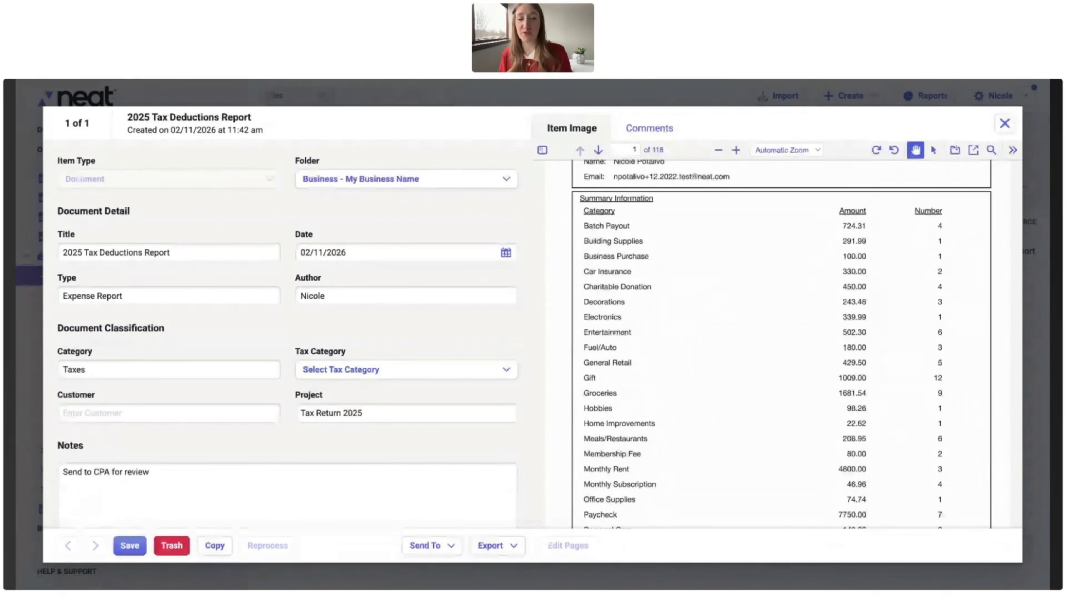
# Step: Examine the report's overall total, notes and itemized expense table on pages 2 and 3
pyautogui.scroll(-10, 780, 344)
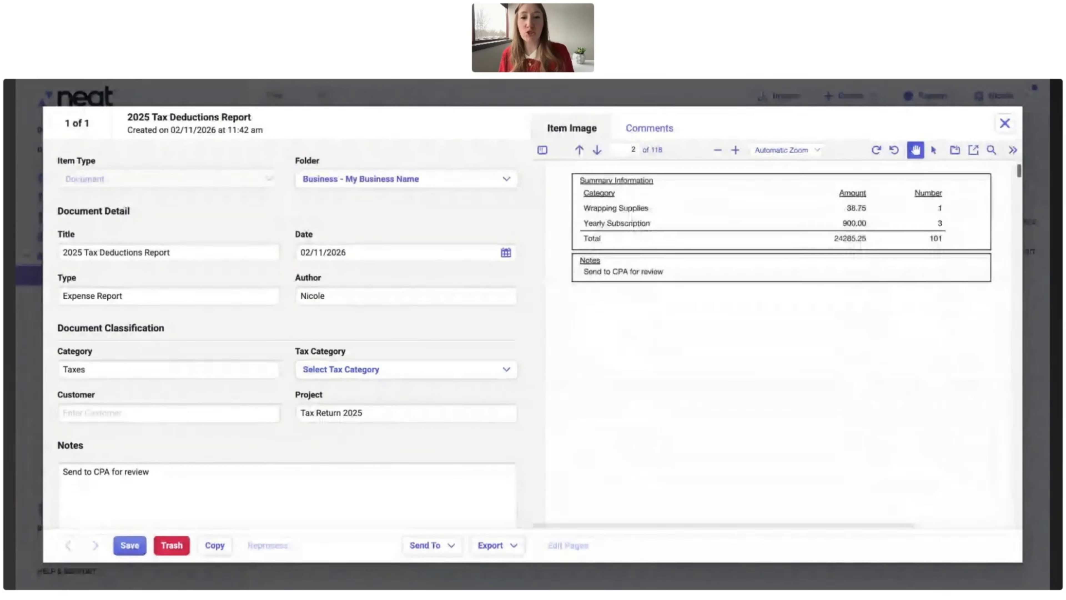
pyautogui.scroll(-4, 781, 344)
pyautogui.scroll(-6, 777, 335)
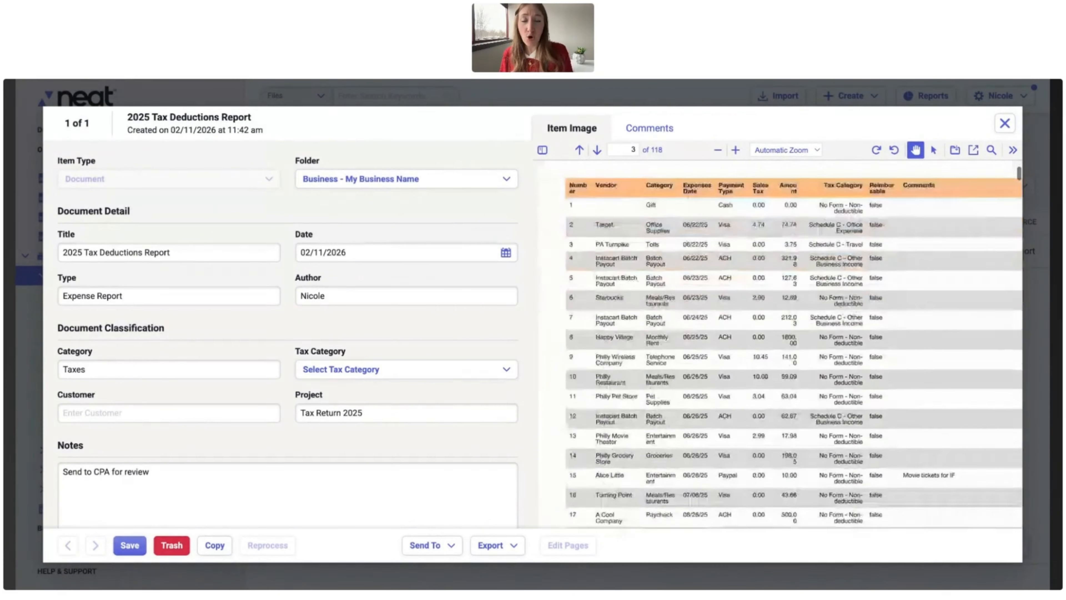
# Step: Examine the rest of the report's itemized expense table from page 3 up to the first attached document image
pyautogui.hscroll(3, 777, 336)
pyautogui.hscroll(-3, 776, 344)
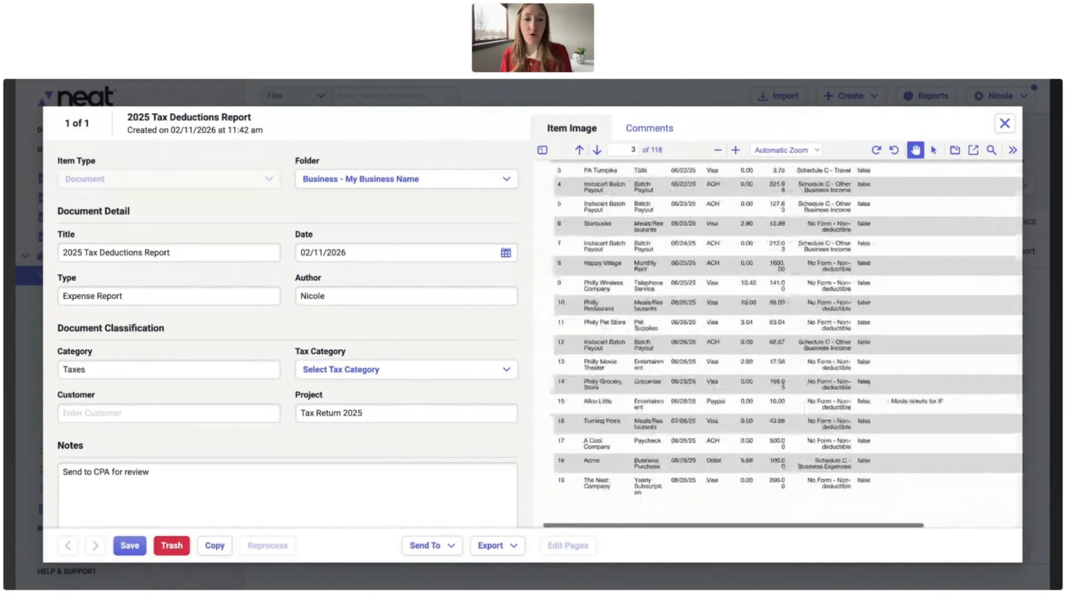
pyautogui.scroll(-6, 776, 344)
pyautogui.scroll(-10, 777, 344)
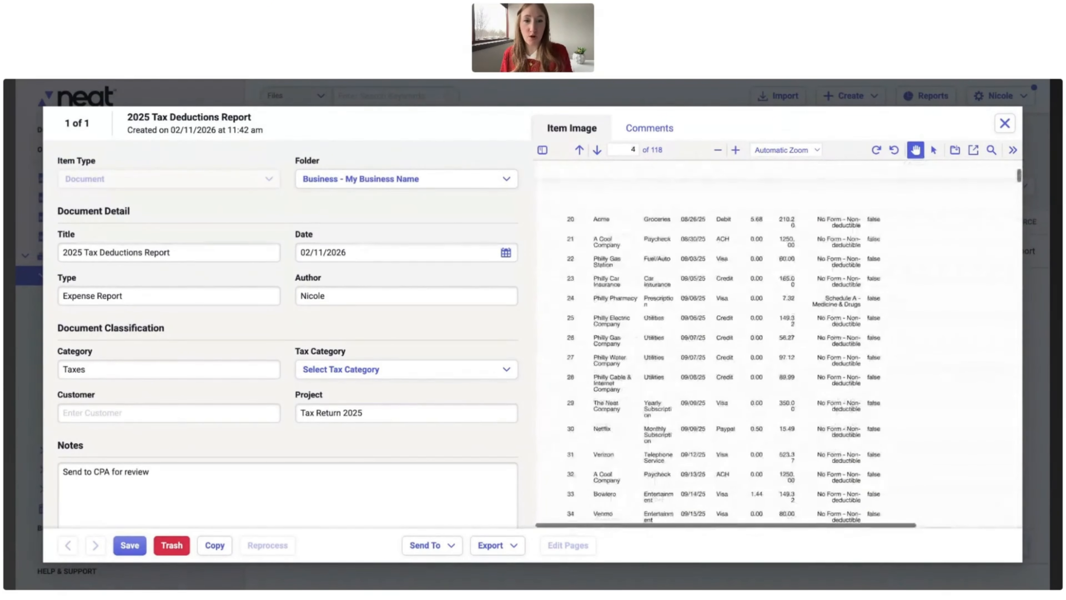
pyautogui.scroll(-1, 776, 344)
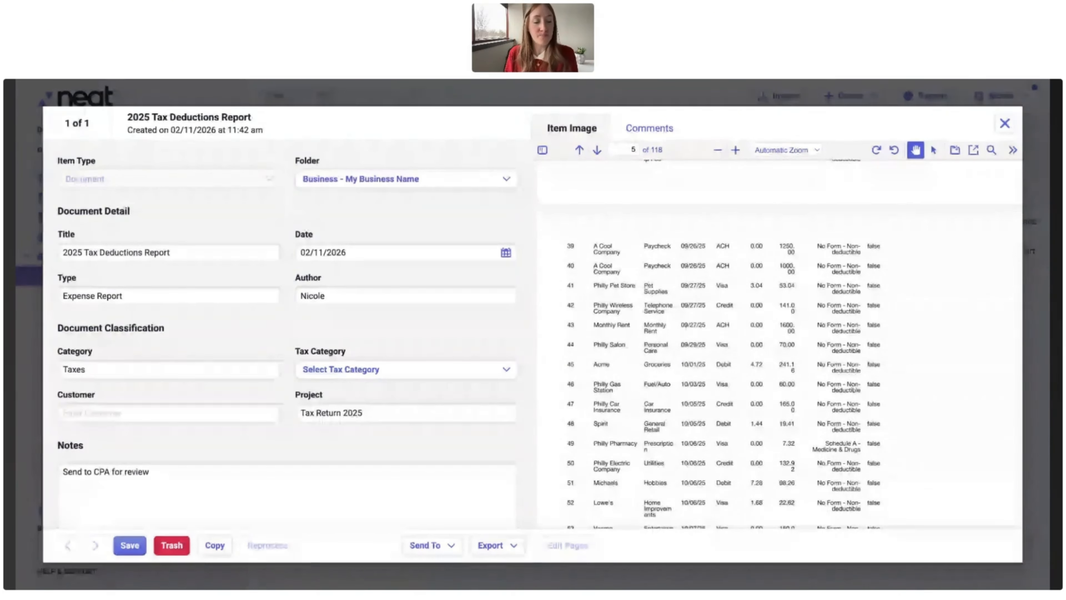
pyautogui.scroll(-5, 777, 344)
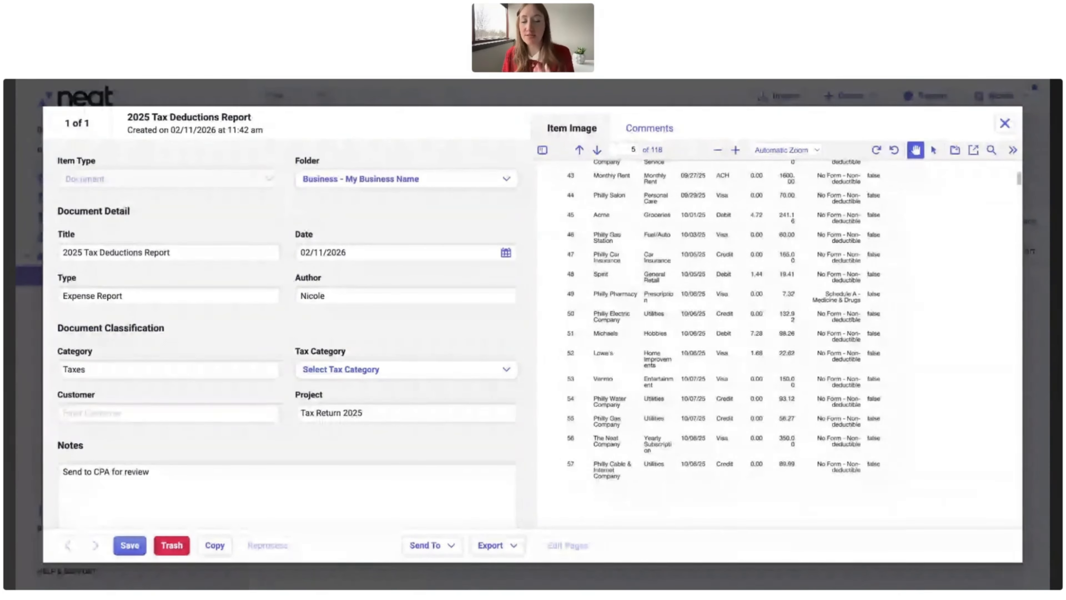
pyautogui.scroll(-8, 776, 344)
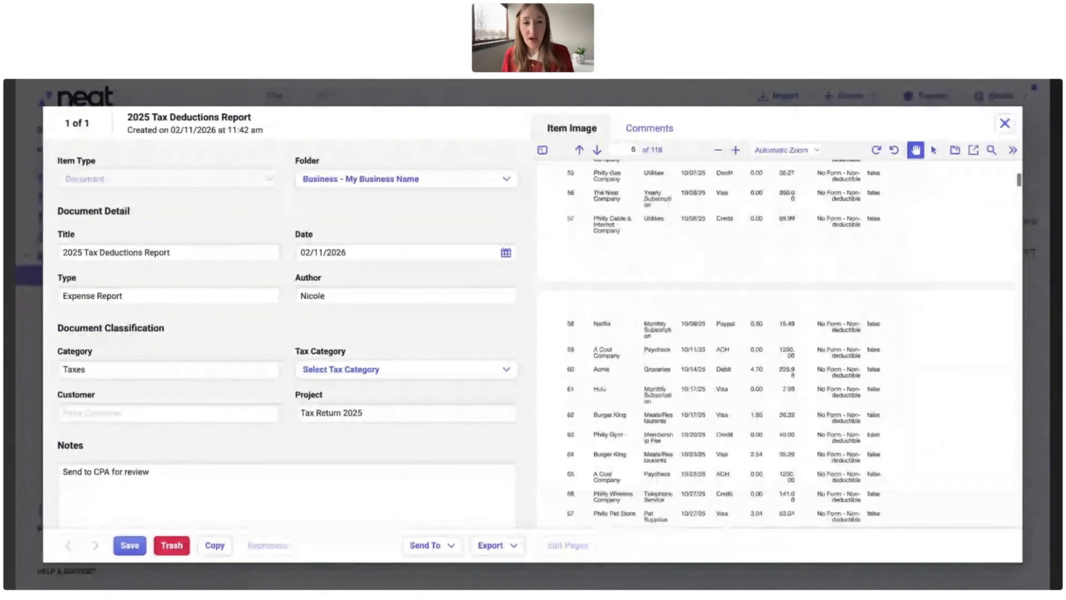
pyautogui.scroll(-15, 777, 344)
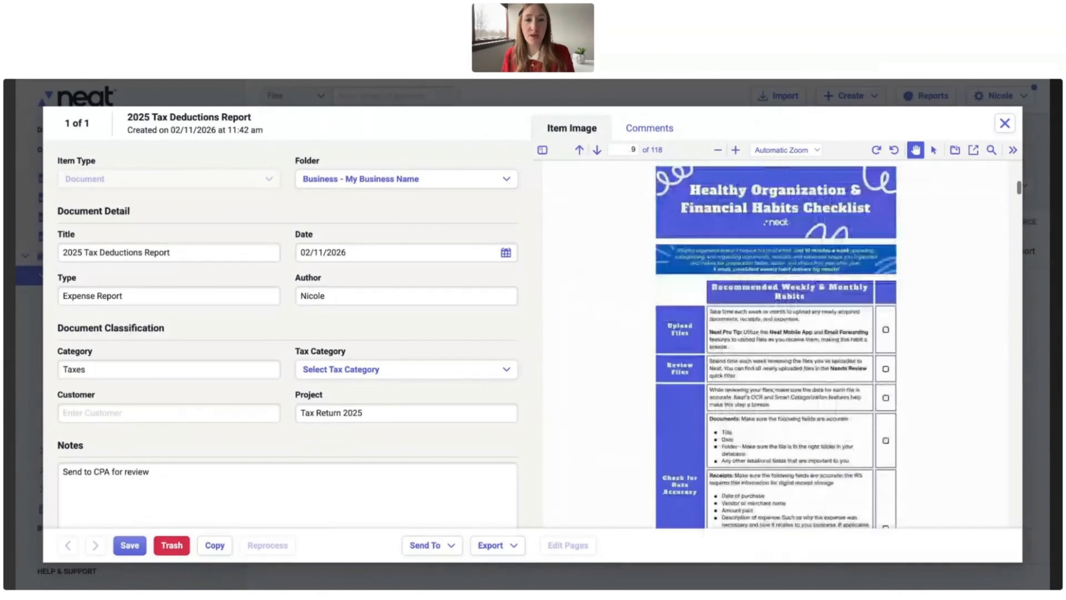
# Step: Review the attached source images, including the Target receipt for Expense 2 on page 12, and close the report
pyautogui.scroll(2, 777, 345)
pyautogui.scroll(4, 776, 345)
pyautogui.scroll(-20, 777, 345)
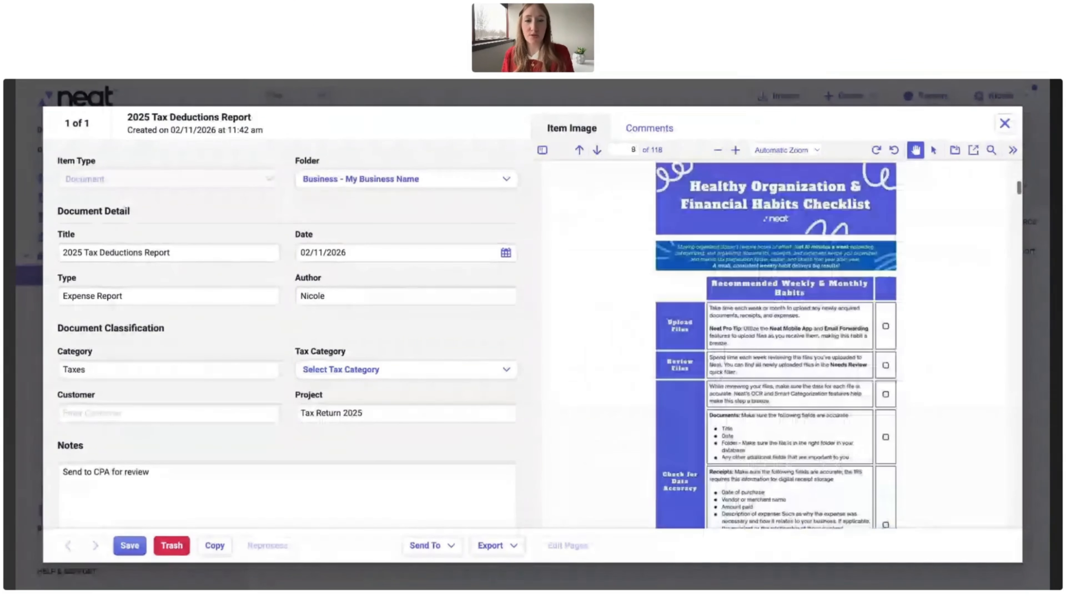
pyautogui.scroll(5, 777, 344)
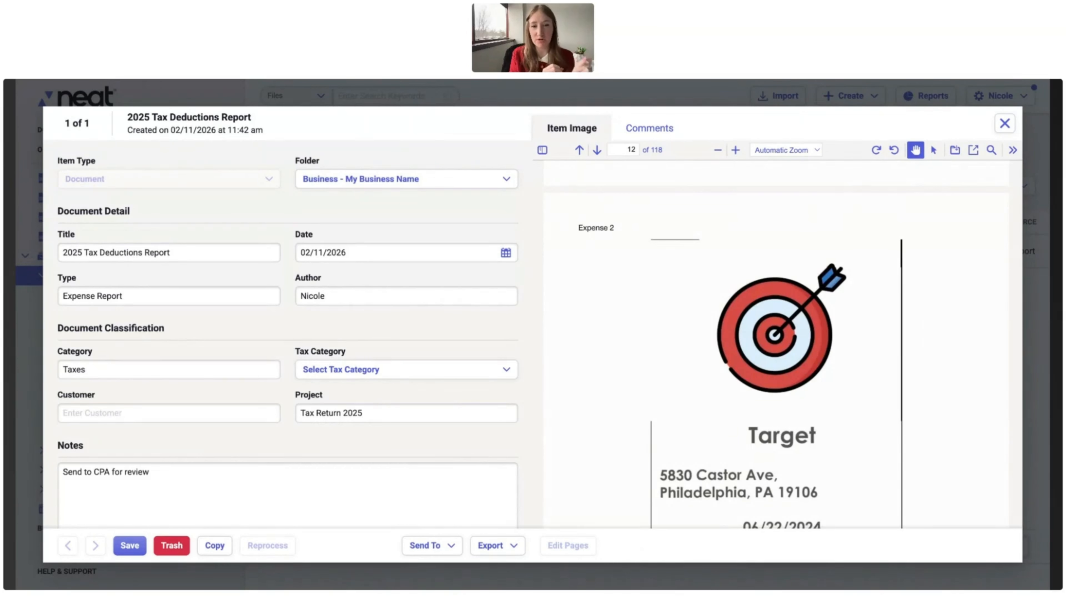
pyautogui.scroll(-3, 776, 336)
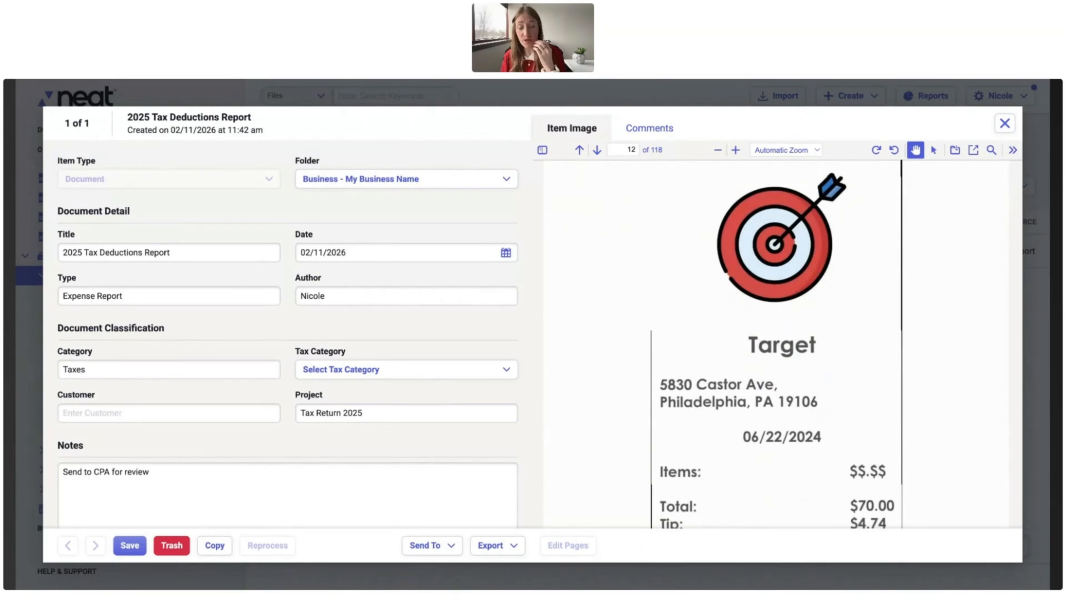
pyautogui.scroll(2, 777, 336)
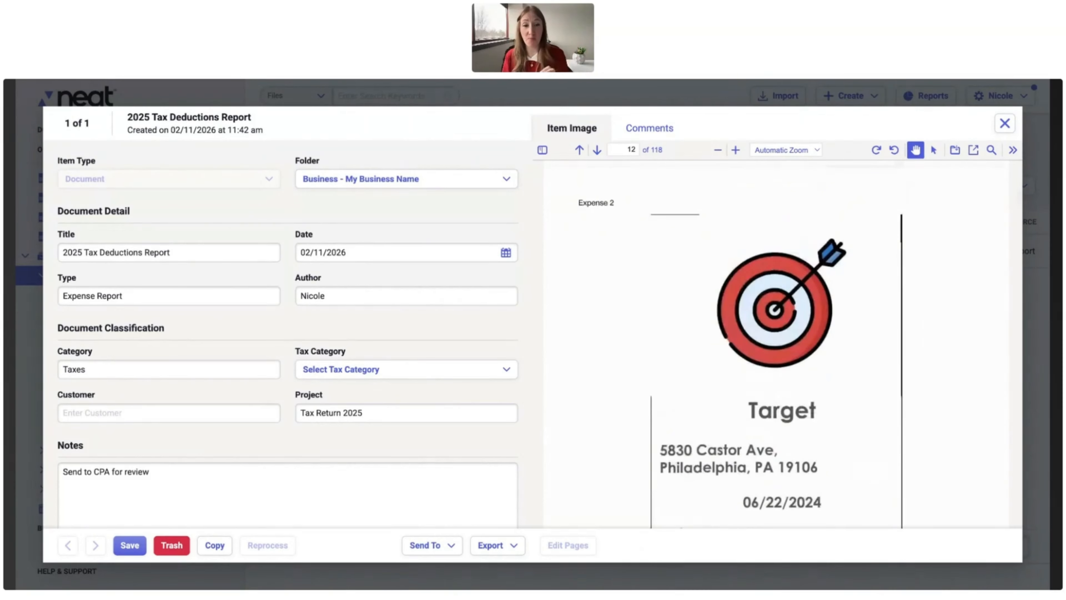
pyautogui.scroll(-8, 776, 336)
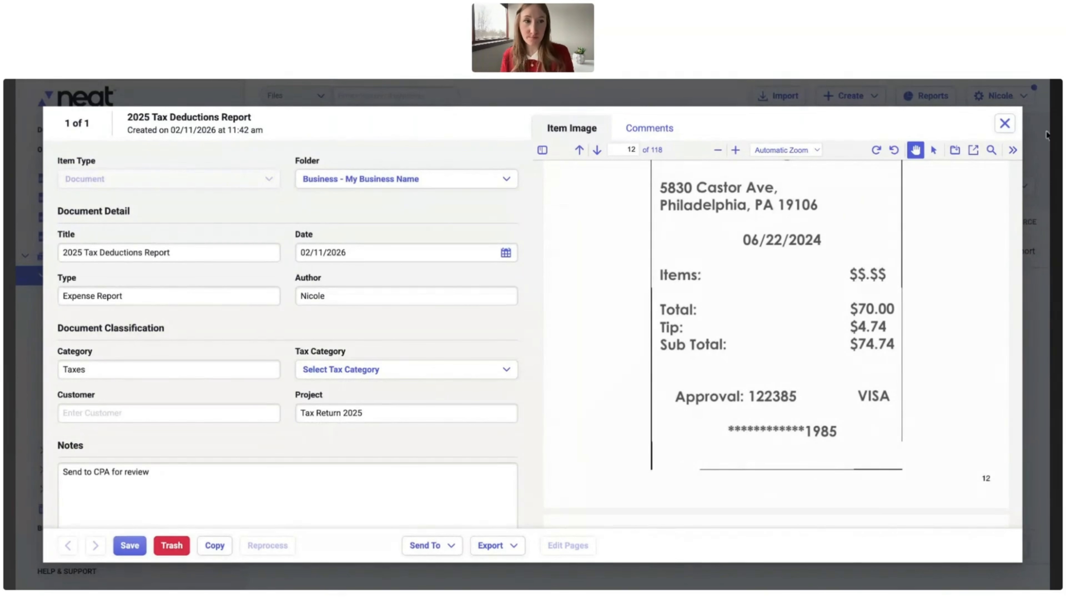
pyautogui.click(1003, 124)
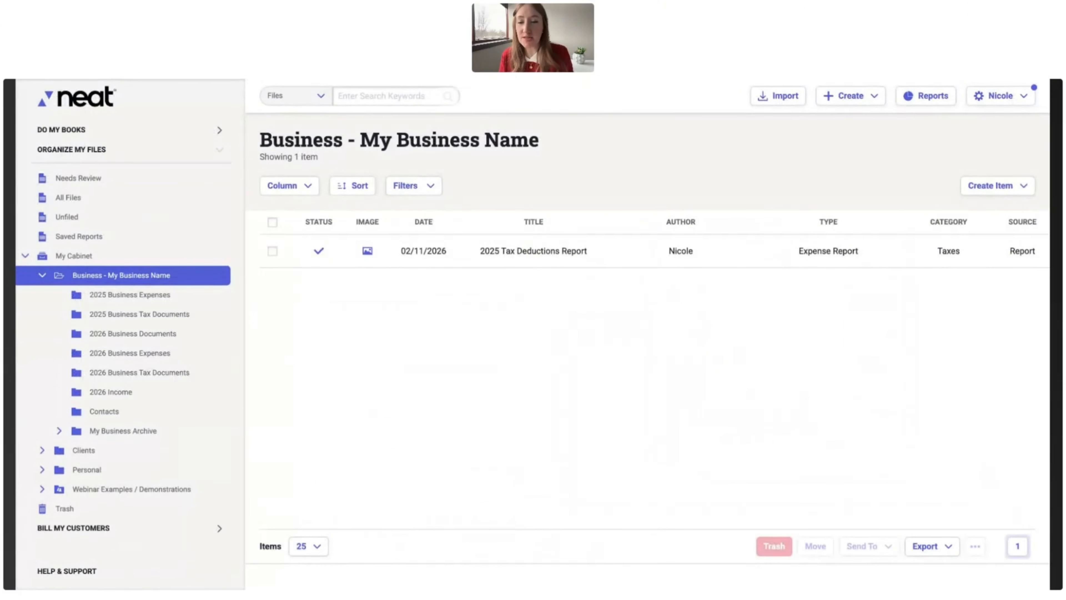
# Step: Switch to the 2025 Tax Deductions Report spreadsheet in Google Sheets and examine its expense rows, tax categories, projects and notes
pyautogui.hotkey('ctrl', 'Tab')
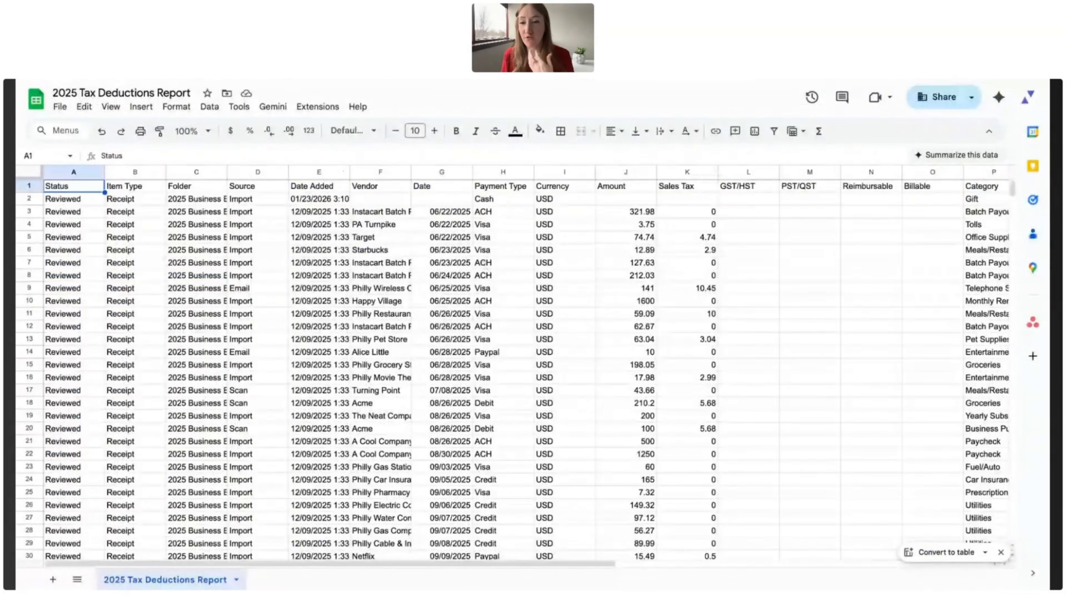
pyautogui.hscroll(3, 511, 369)
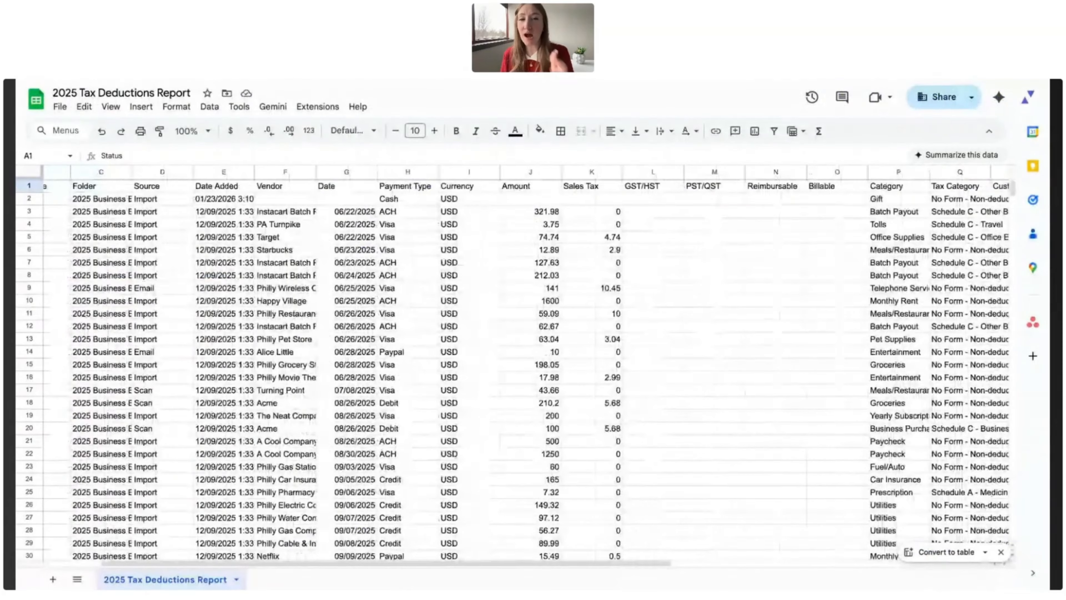
pyautogui.hscroll(5, 512, 369)
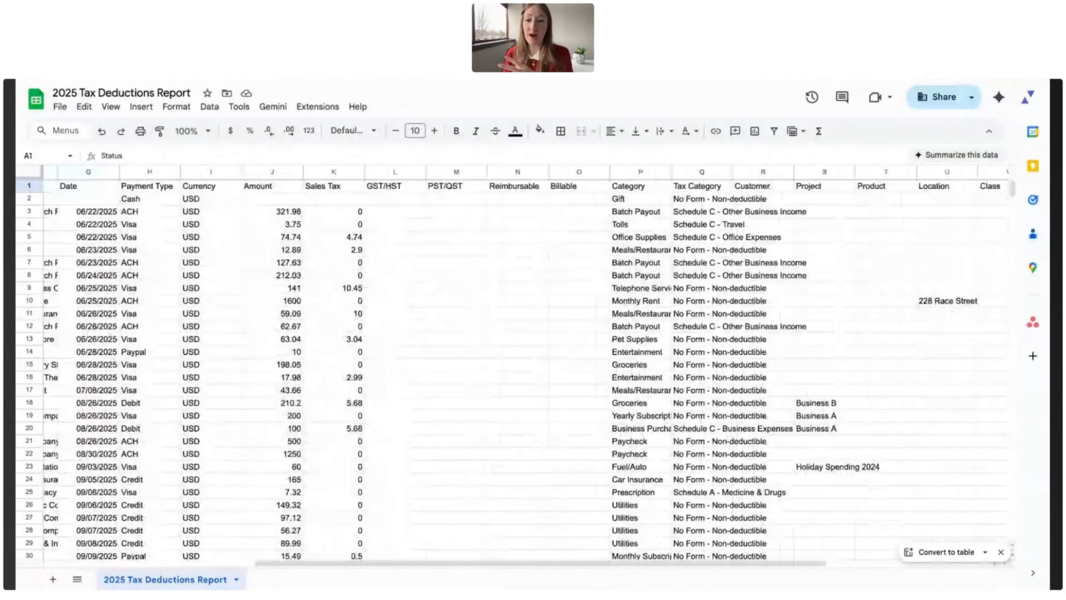
pyautogui.hscroll(2, 512, 370)
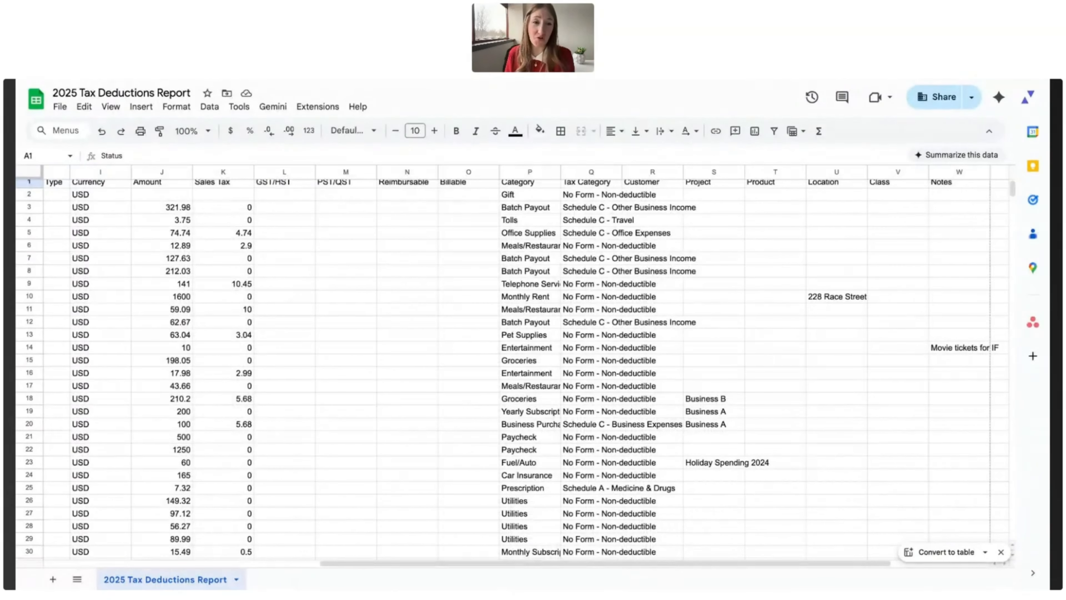
pyautogui.hscroll(-1, 577, 251)
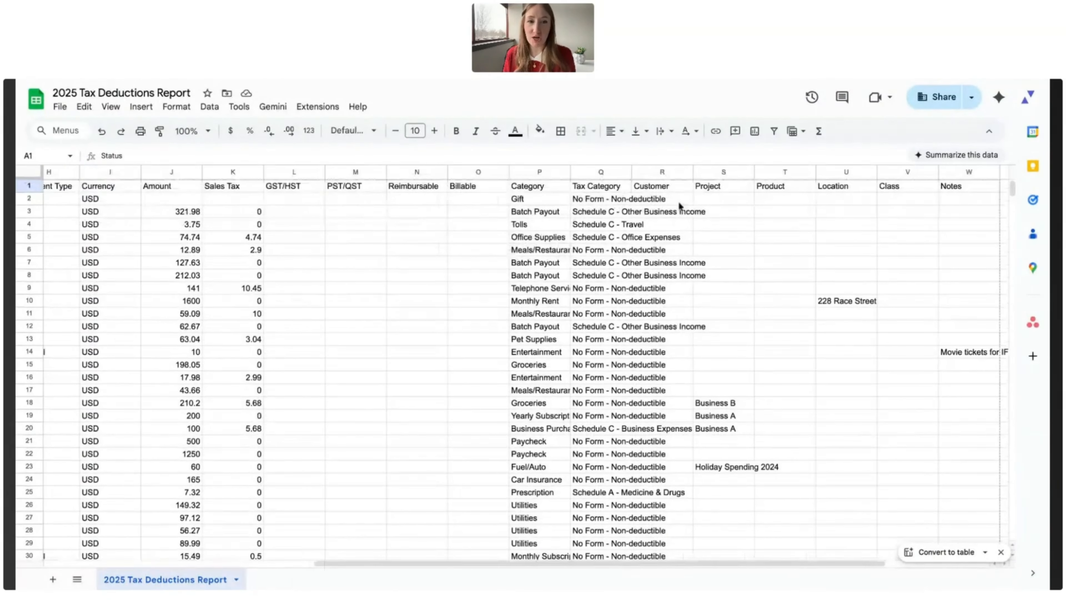
pyautogui.scroll(-7, 826, 286)
pyautogui.hscroll(1, 826, 285)
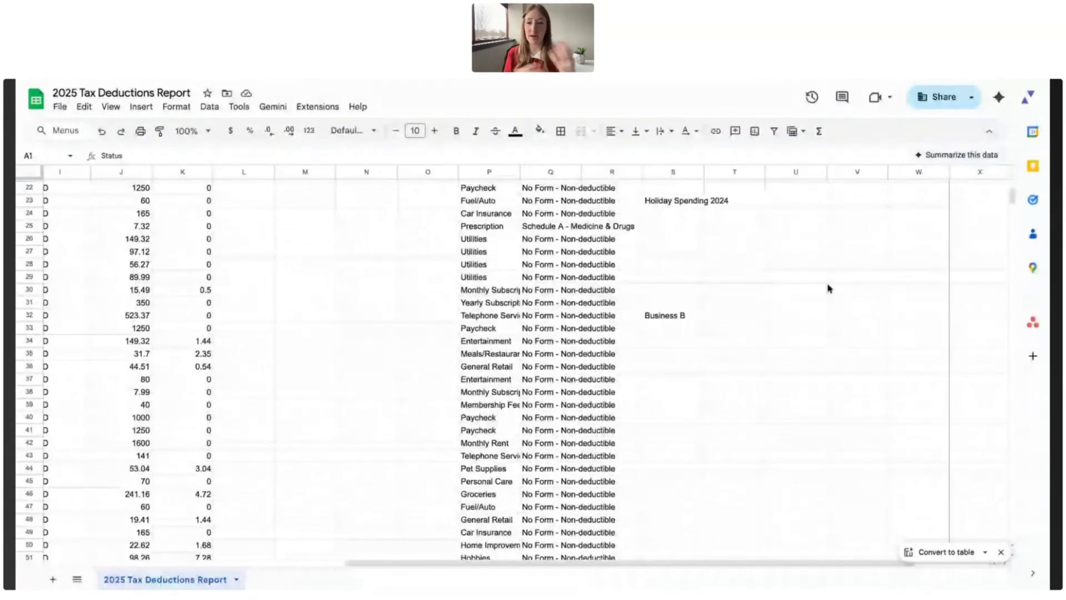
pyautogui.scroll(-1, 829, 289)
pyautogui.scroll(1, 829, 288)
pyautogui.scroll(-1, 828, 287)
pyautogui.hscroll(1, 828, 287)
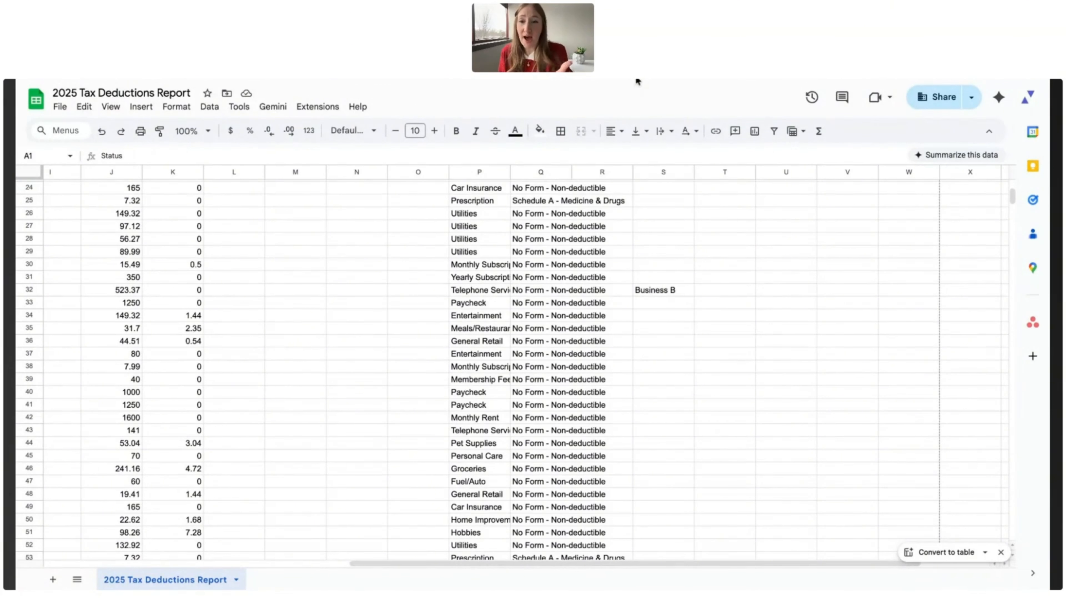
# Step: Switch back to Neat, select all items in the 2025 Business Tax Documents folder and check their export options
pyautogui.click(294, 79)
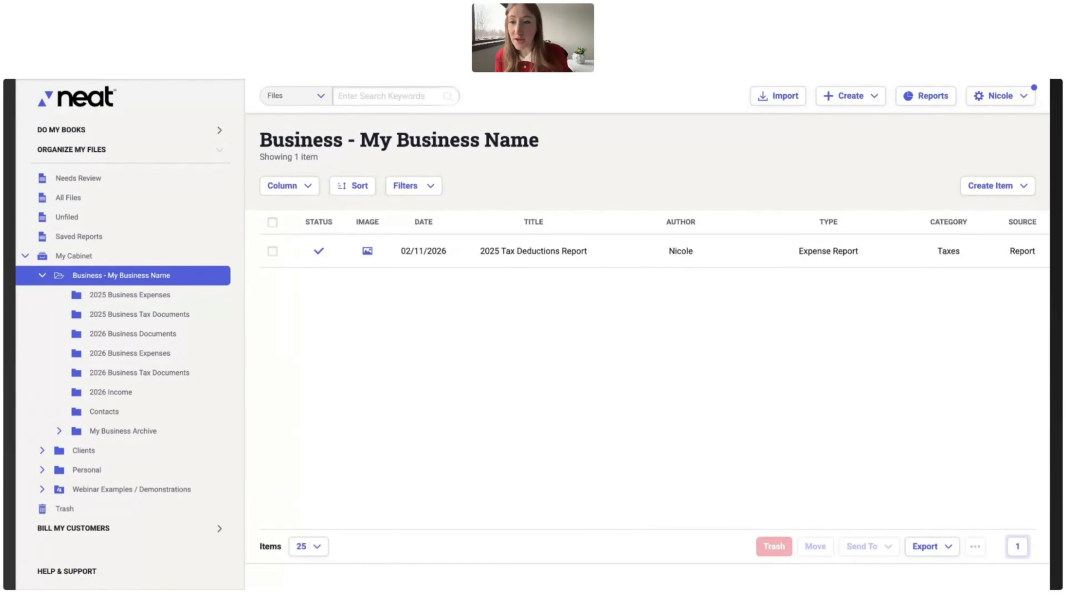
pyautogui.click(126, 314)
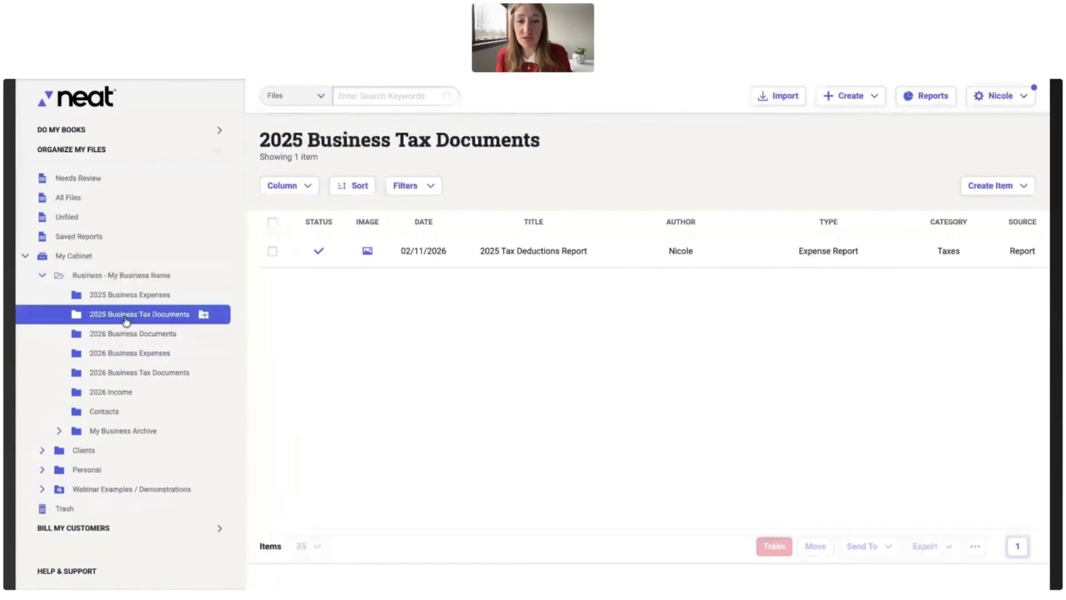
pyautogui.click(272, 222)
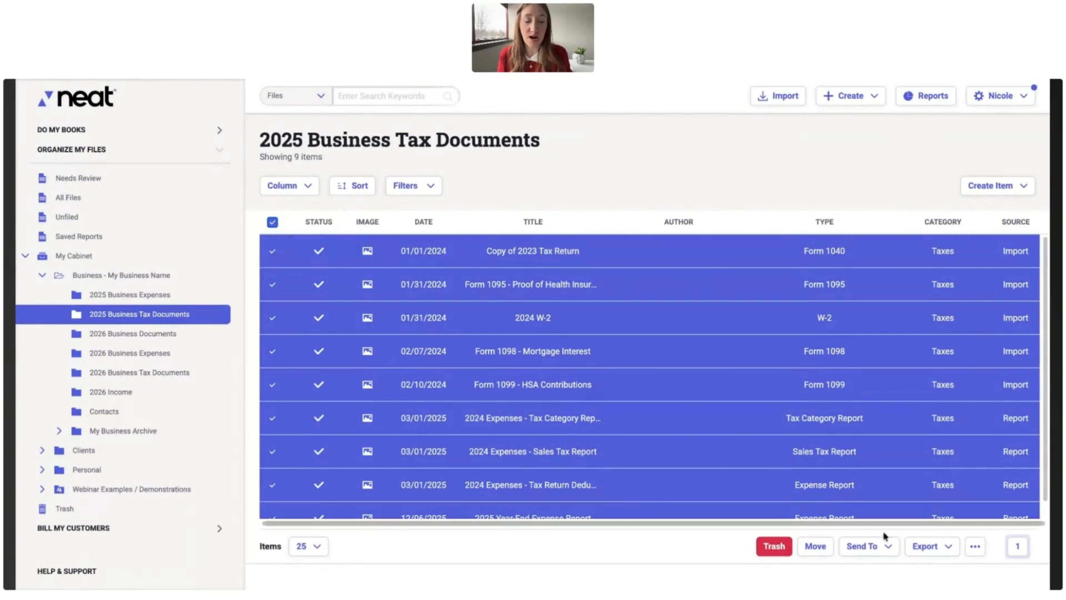
pyautogui.click(945, 550)
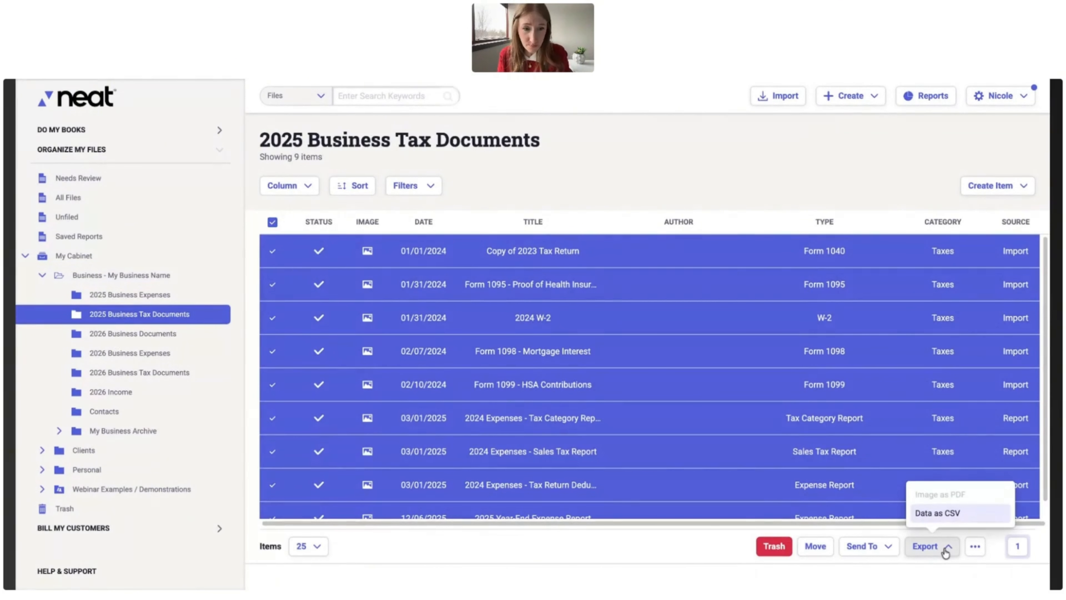
pyautogui.click(638, 394)
pyautogui.click(1004, 124)
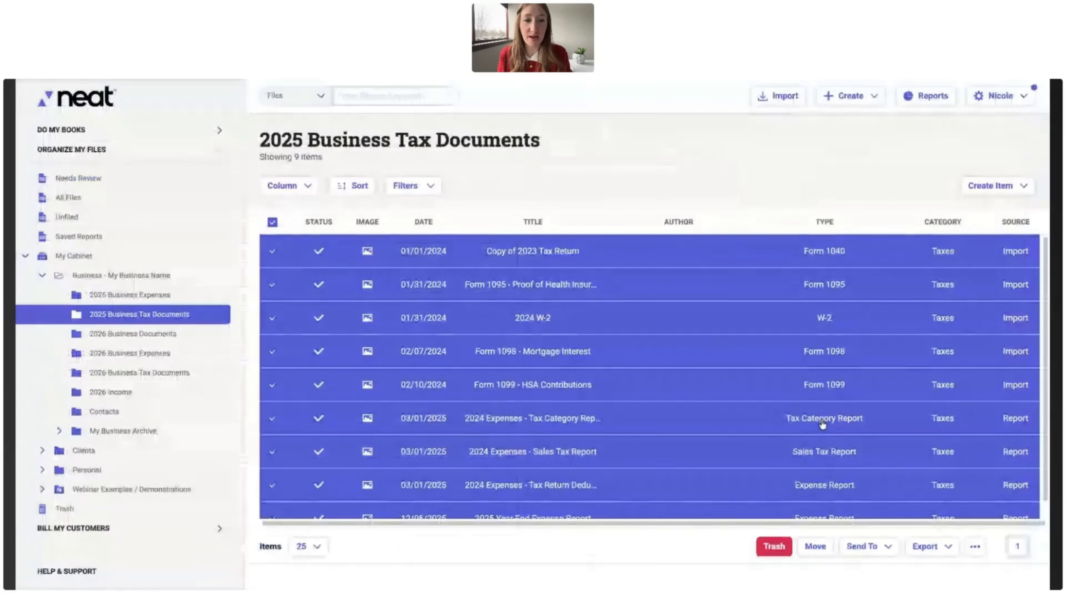
# Step: View the email form for sending the selected tax documents and close it without sending
pyautogui.click(862, 547)
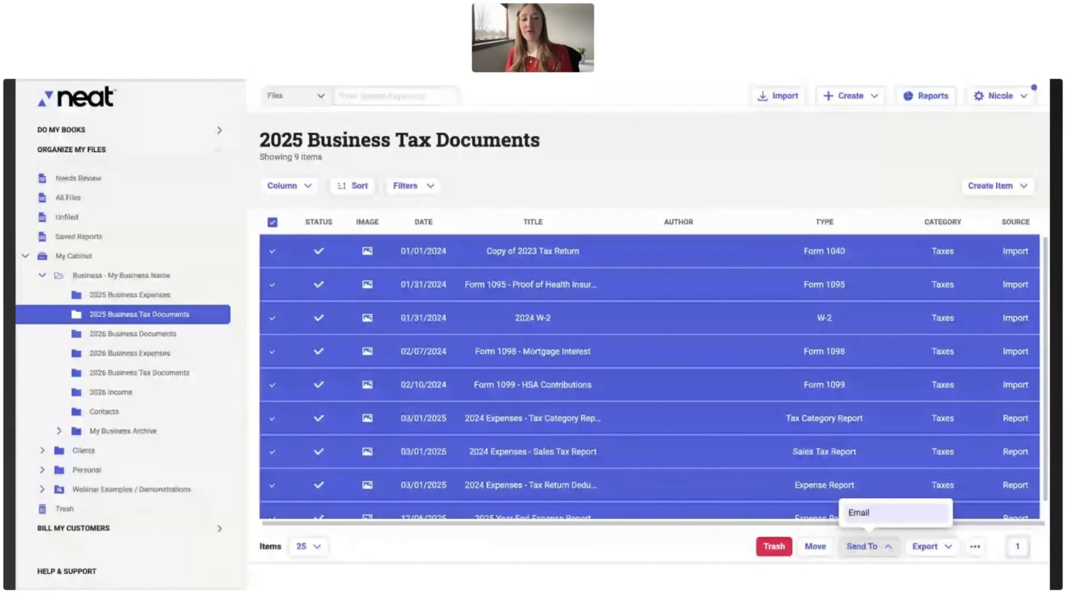
pyautogui.click(857, 512)
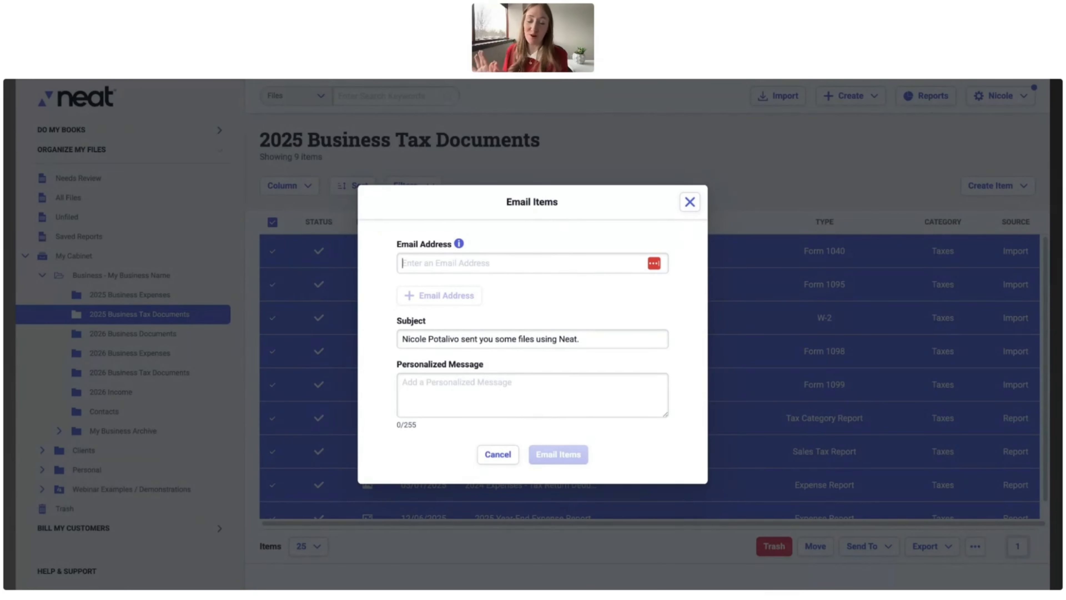
pyautogui.click(686, 210)
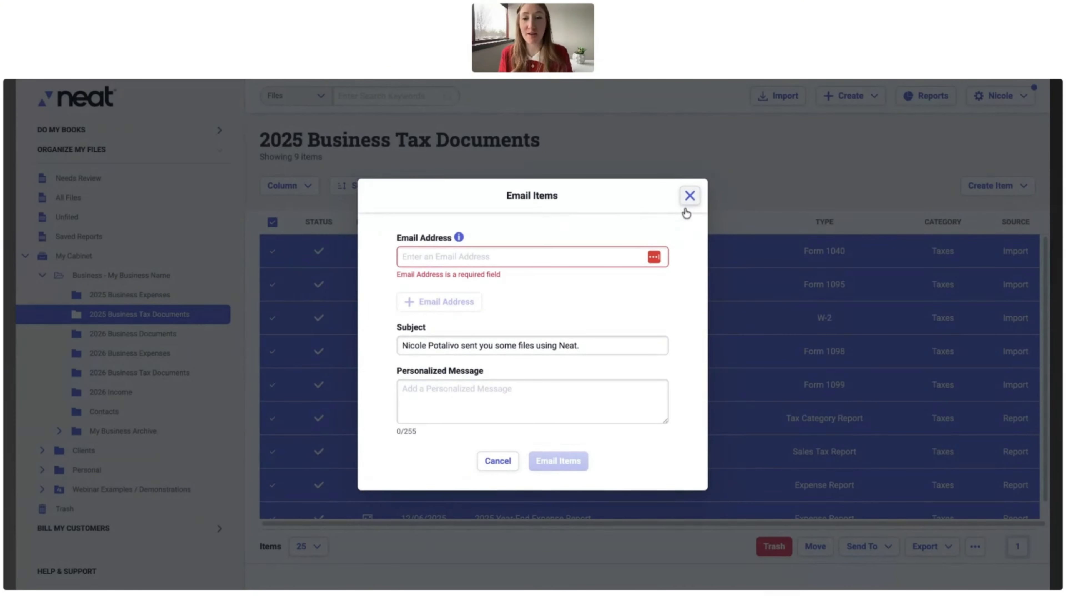
pyautogui.click(691, 196)
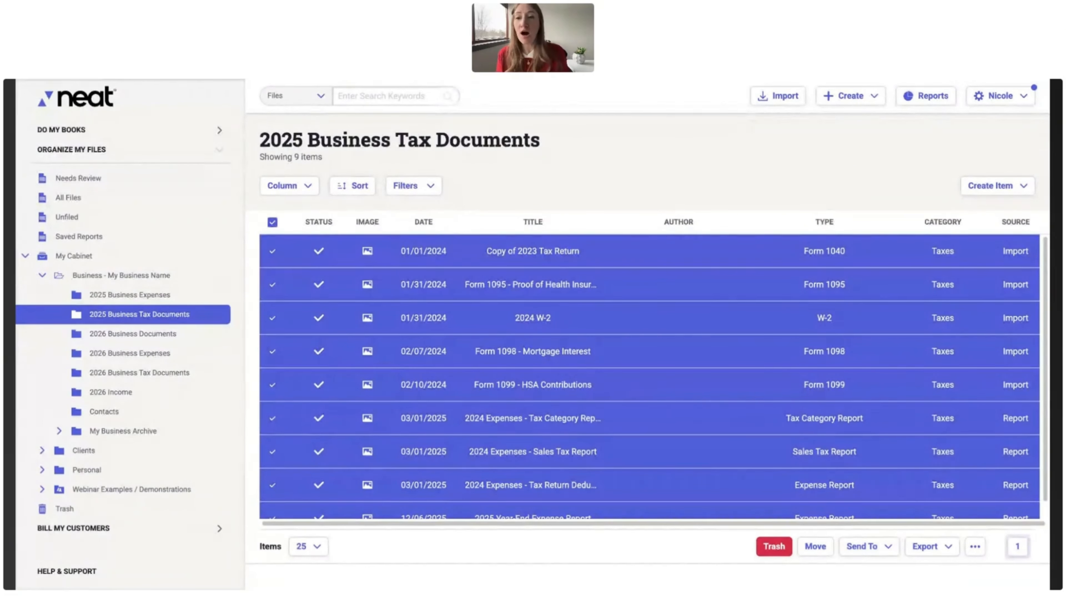
# Step: View the sharing form for the 2025 Business Tax Documents folder and close it without sharing
pyautogui.rightClick(156, 318)
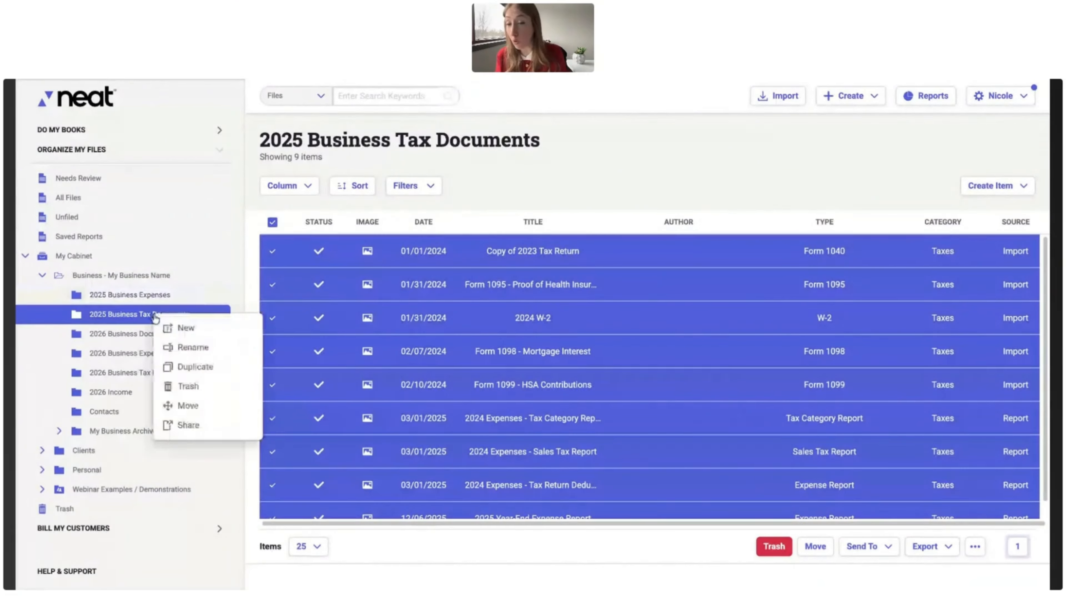
pyautogui.click(188, 425)
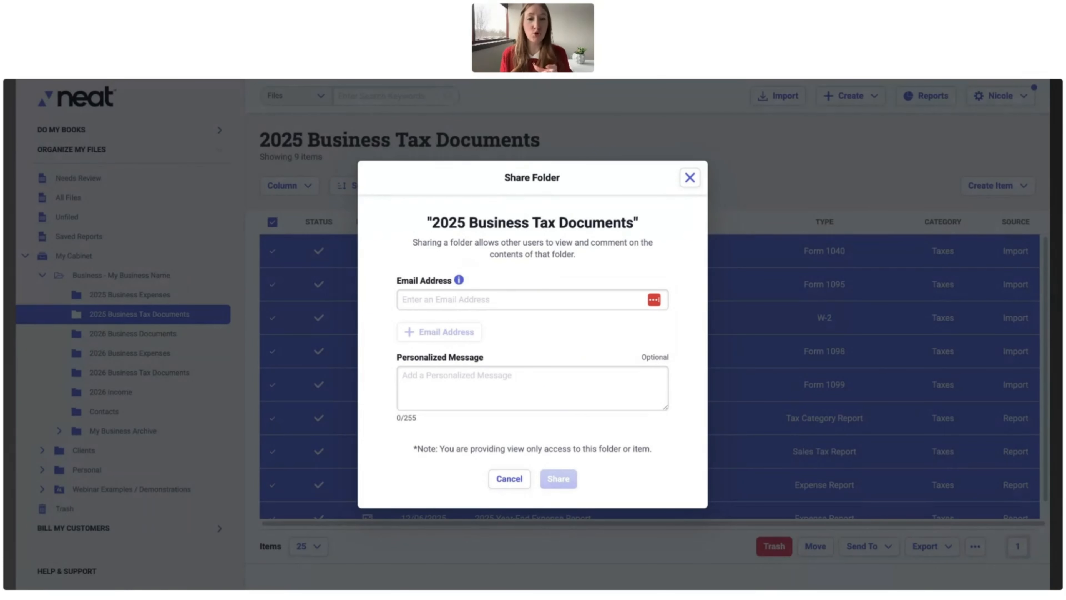
pyautogui.click(690, 177)
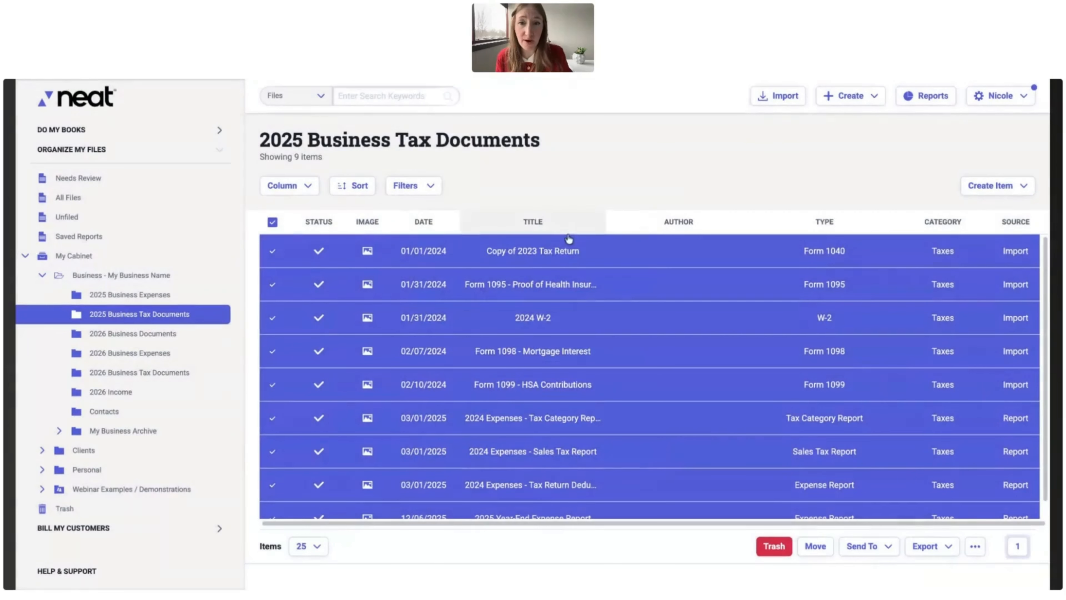
# Step: Open the Copy of 2023 Tax Return item, view its comments area and close the item
pyautogui.click(569, 240)
pyautogui.click(641, 134)
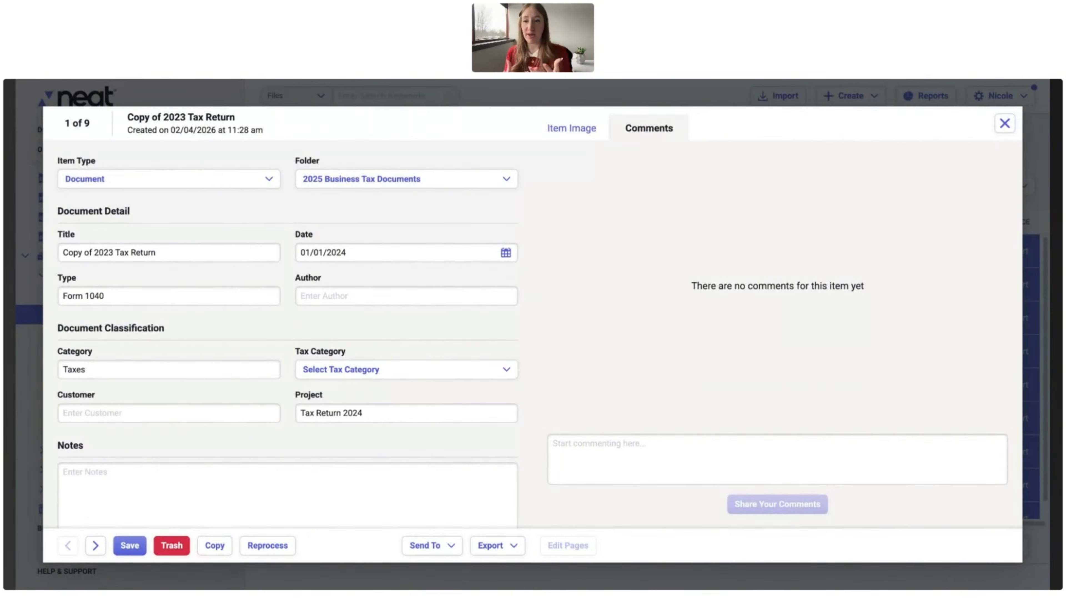
pyautogui.click(1009, 125)
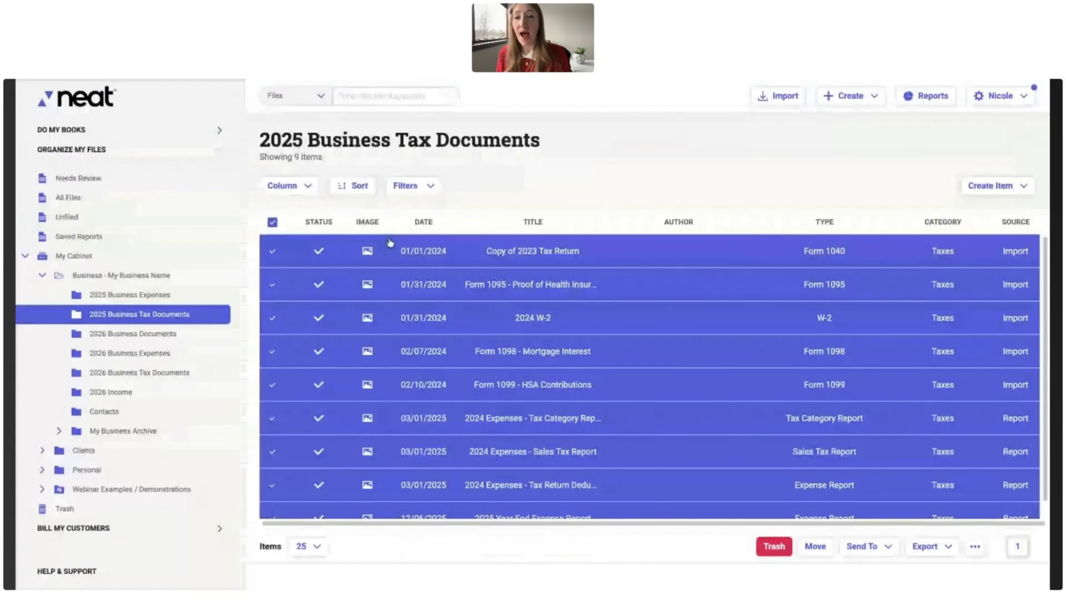